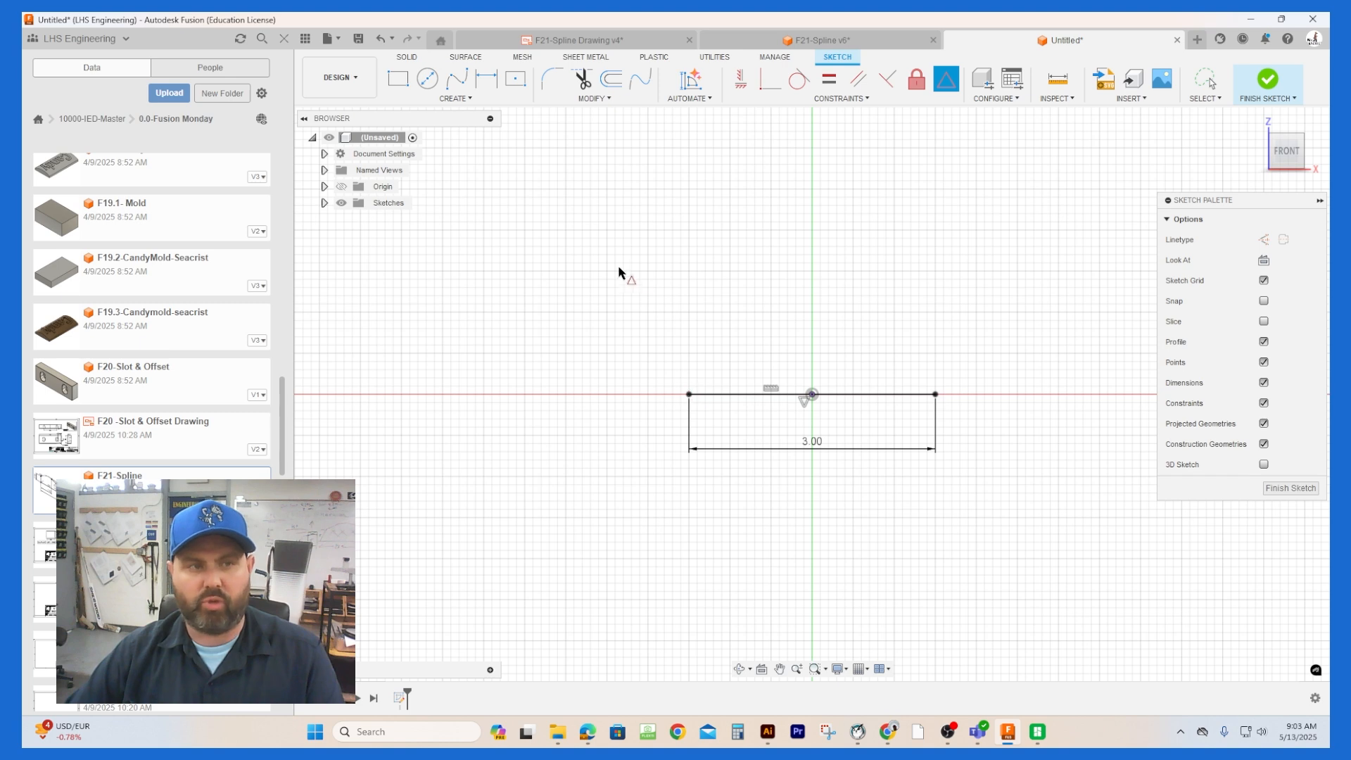
Step: Draw a vertical line upward from the left endpoint of the 3.00 in baseline
click(450, 99)
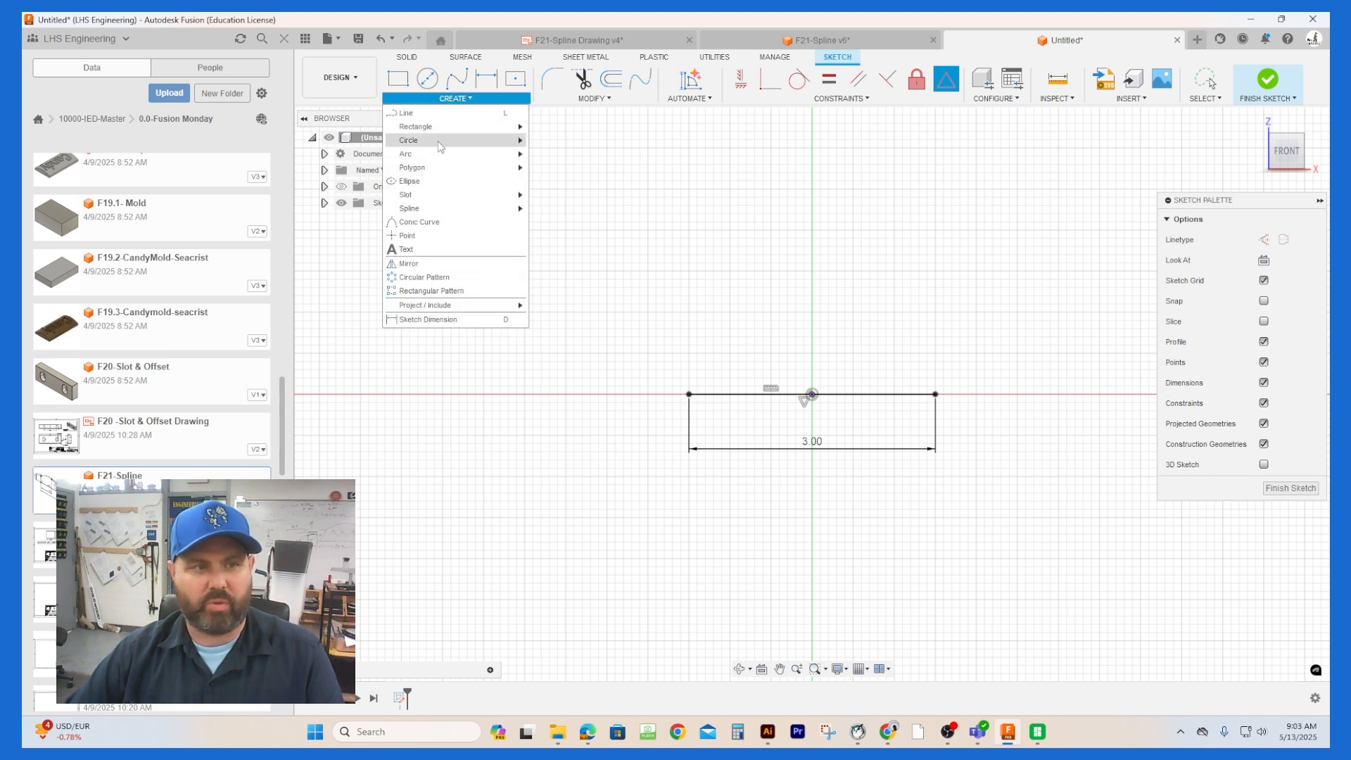
click(438, 115)
click(688, 394)
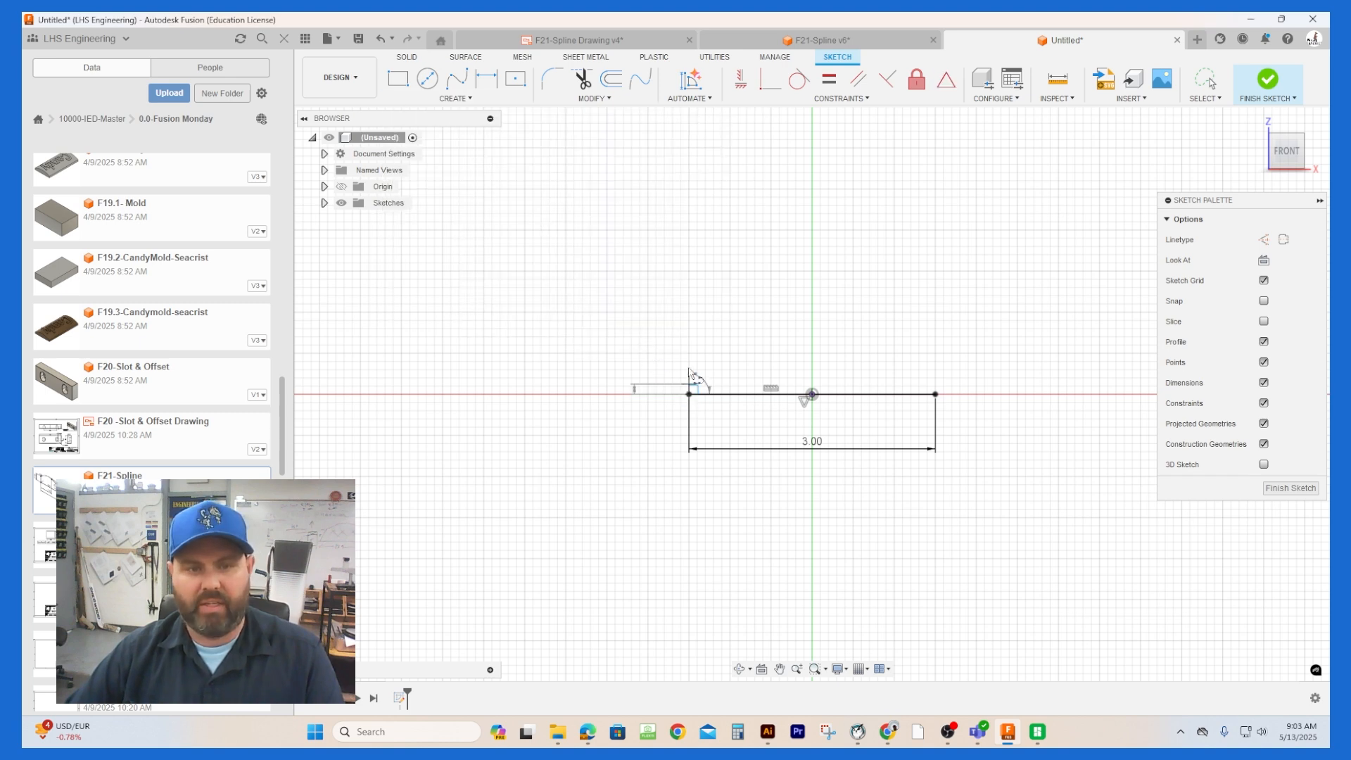
click(688, 343)
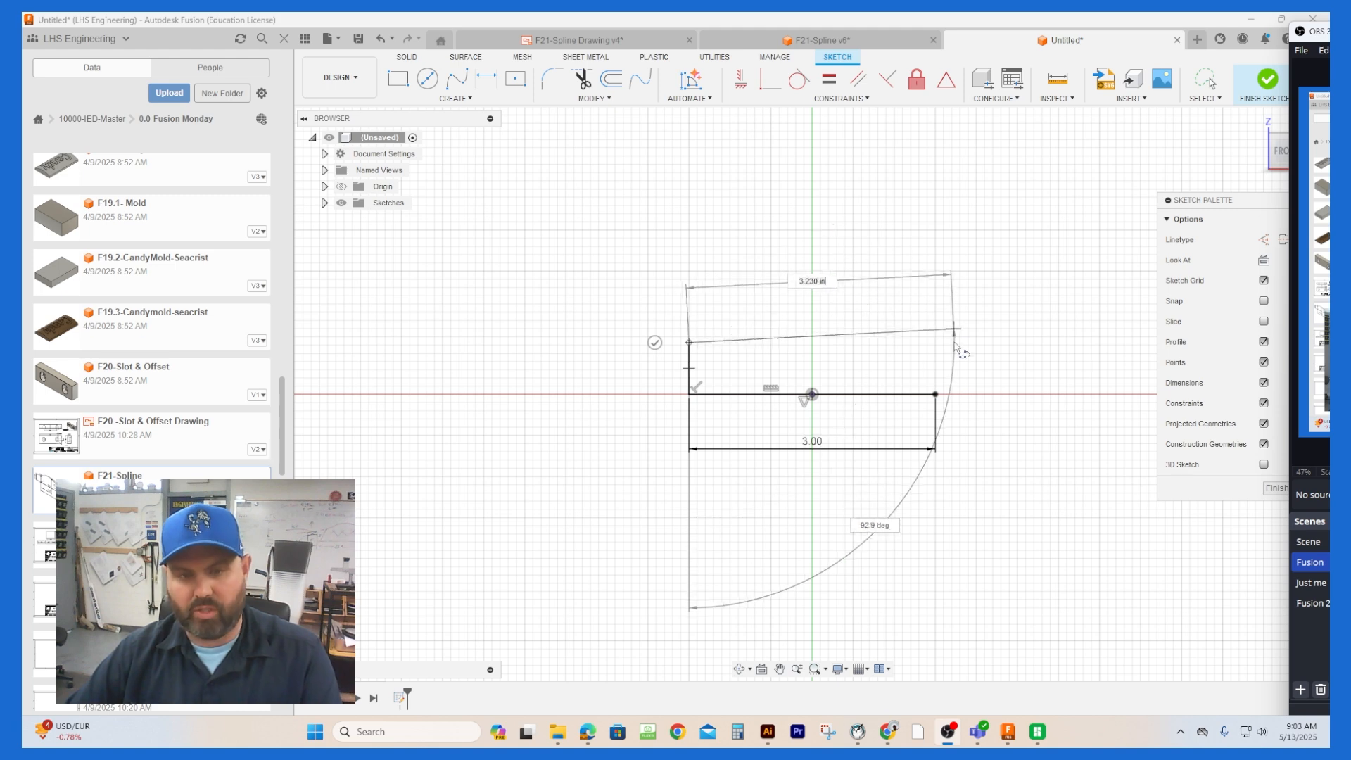
click(873, 325)
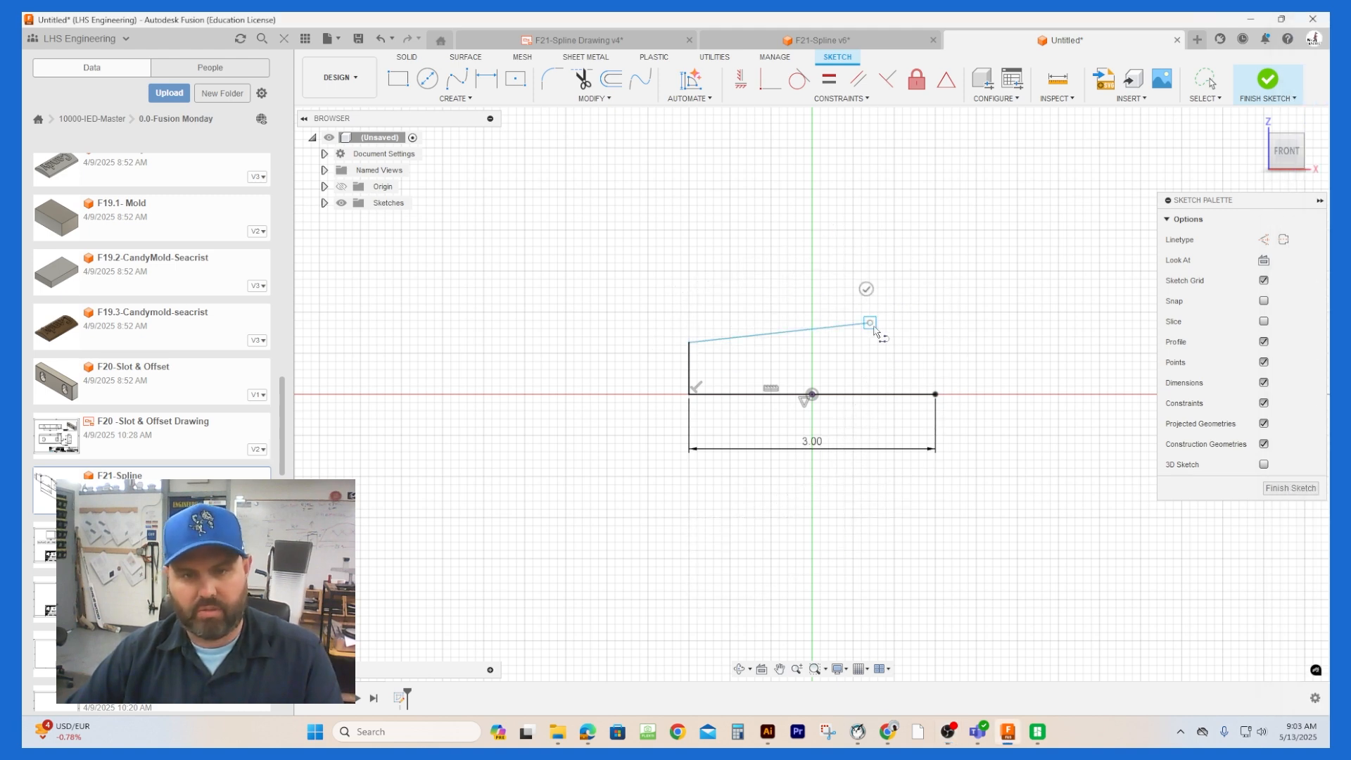
key(Escape)
click(823, 331)
key(Delete)
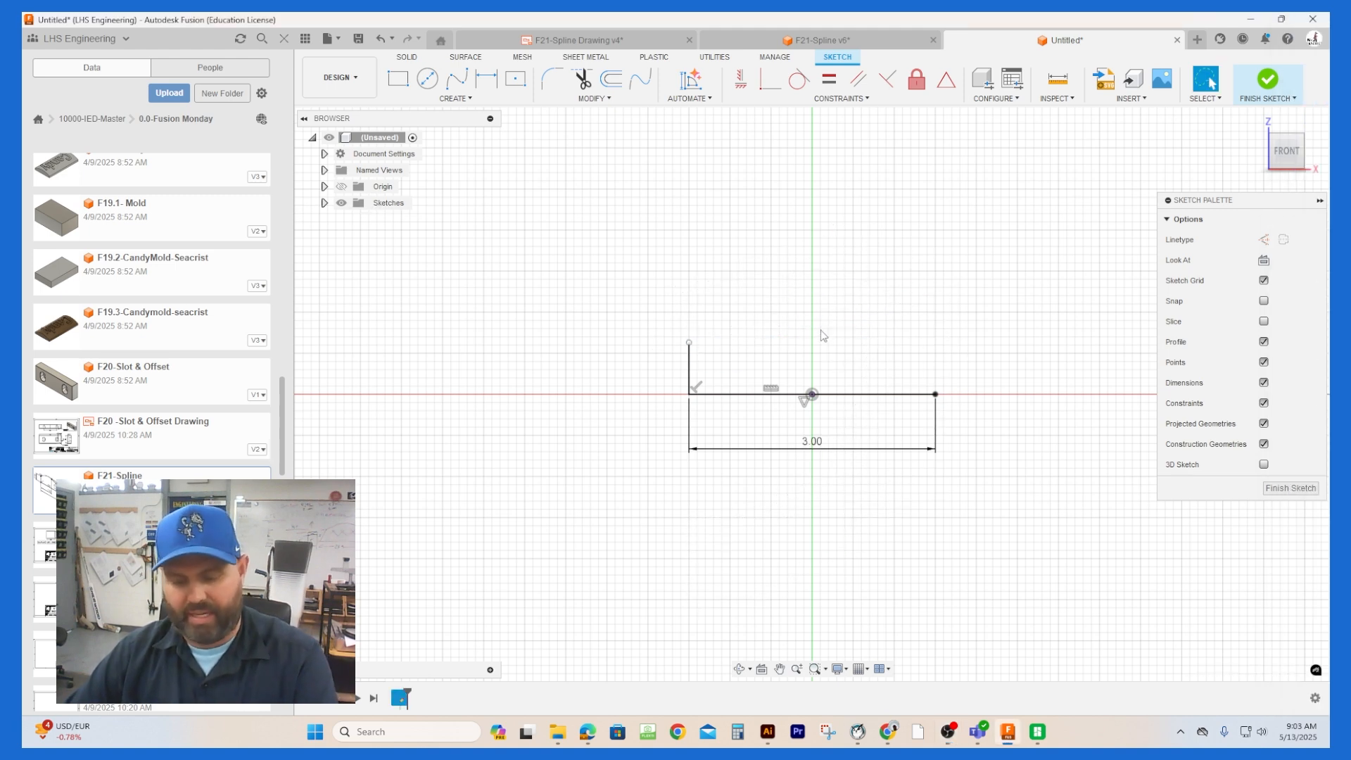
Step: Draw a 0.5 in vertical line upward from the right endpoint of the baseline
click(935, 394)
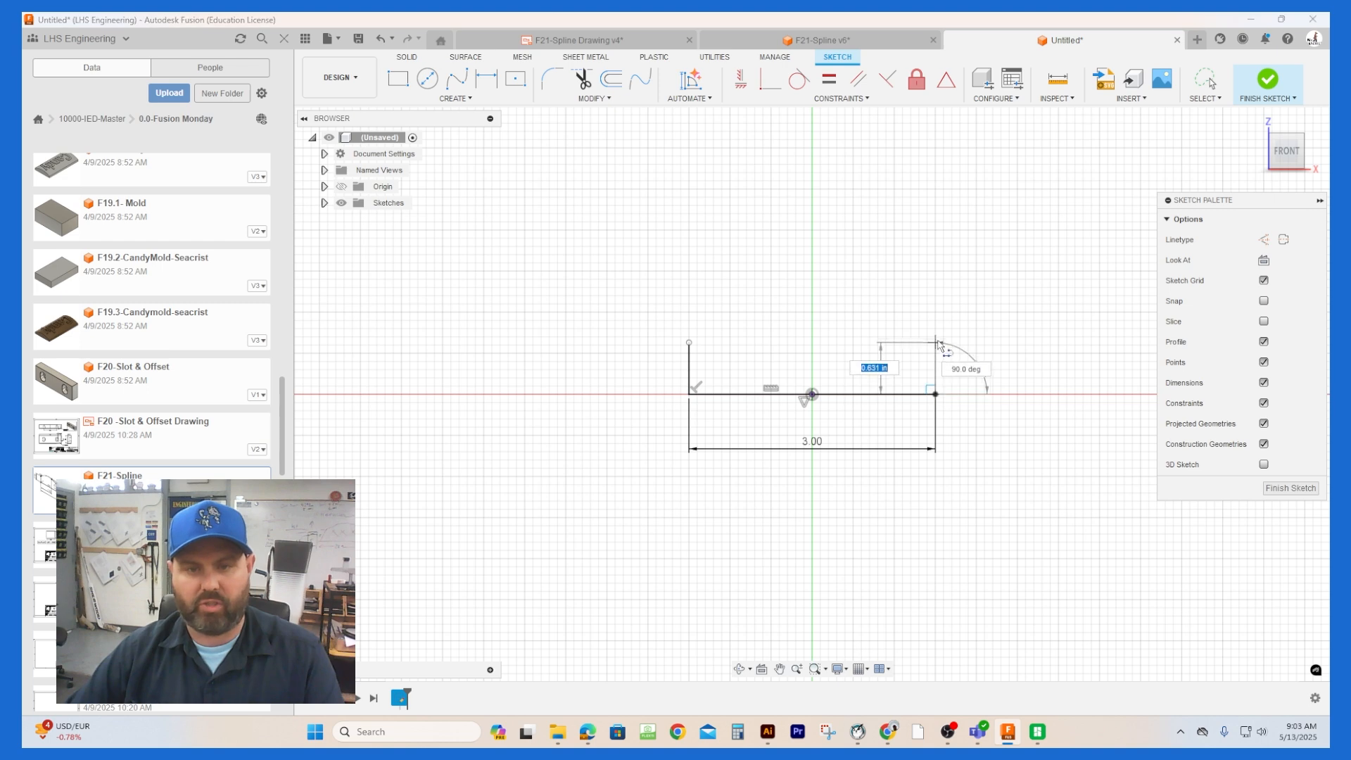
text(0.5)
key(Return)
key(Escape)
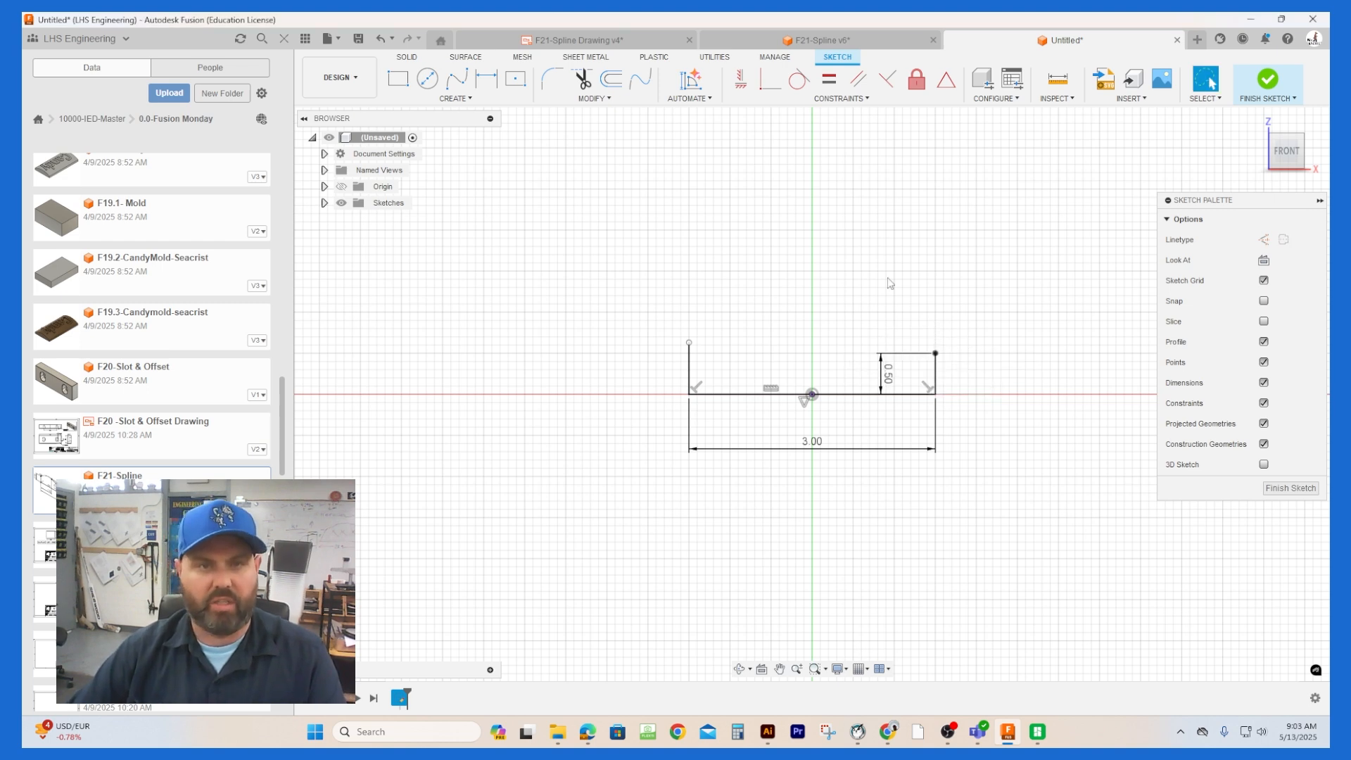
Step: Align the upper endpoints of the two vertical end lines with a Horizontal/Vertical constraint
click(740, 79)
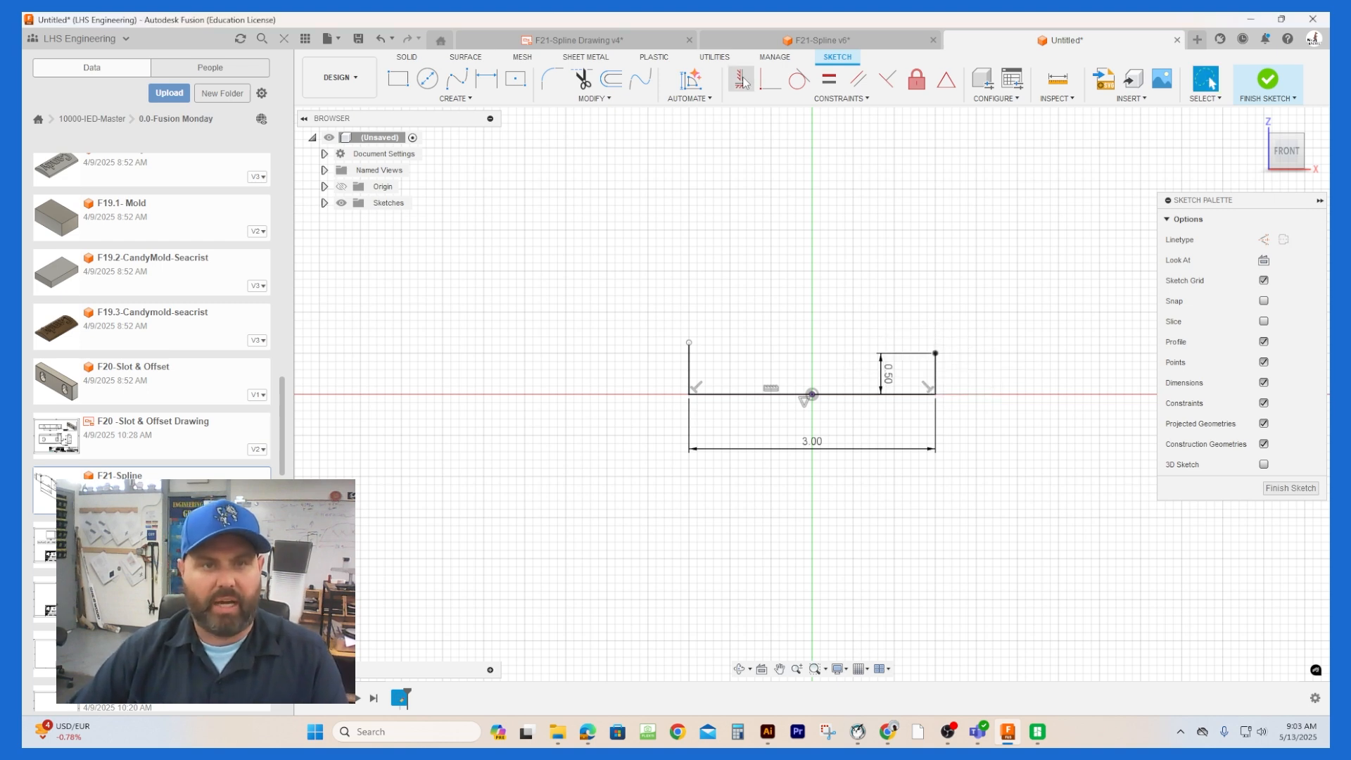
click(935, 354)
click(688, 344)
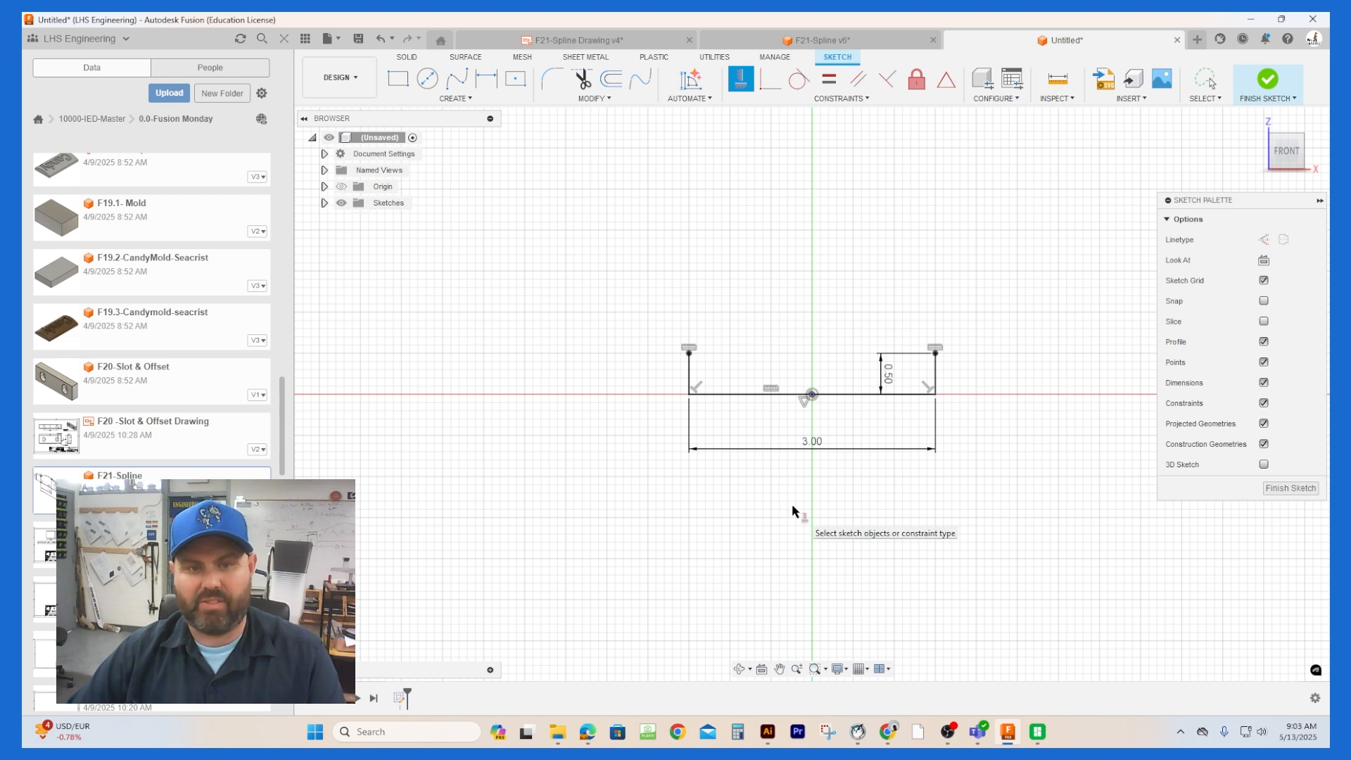
Step: Sketch a vertical construction line about 0.15 in tall up from the baseline, between its left end and the origin
click(455, 99)
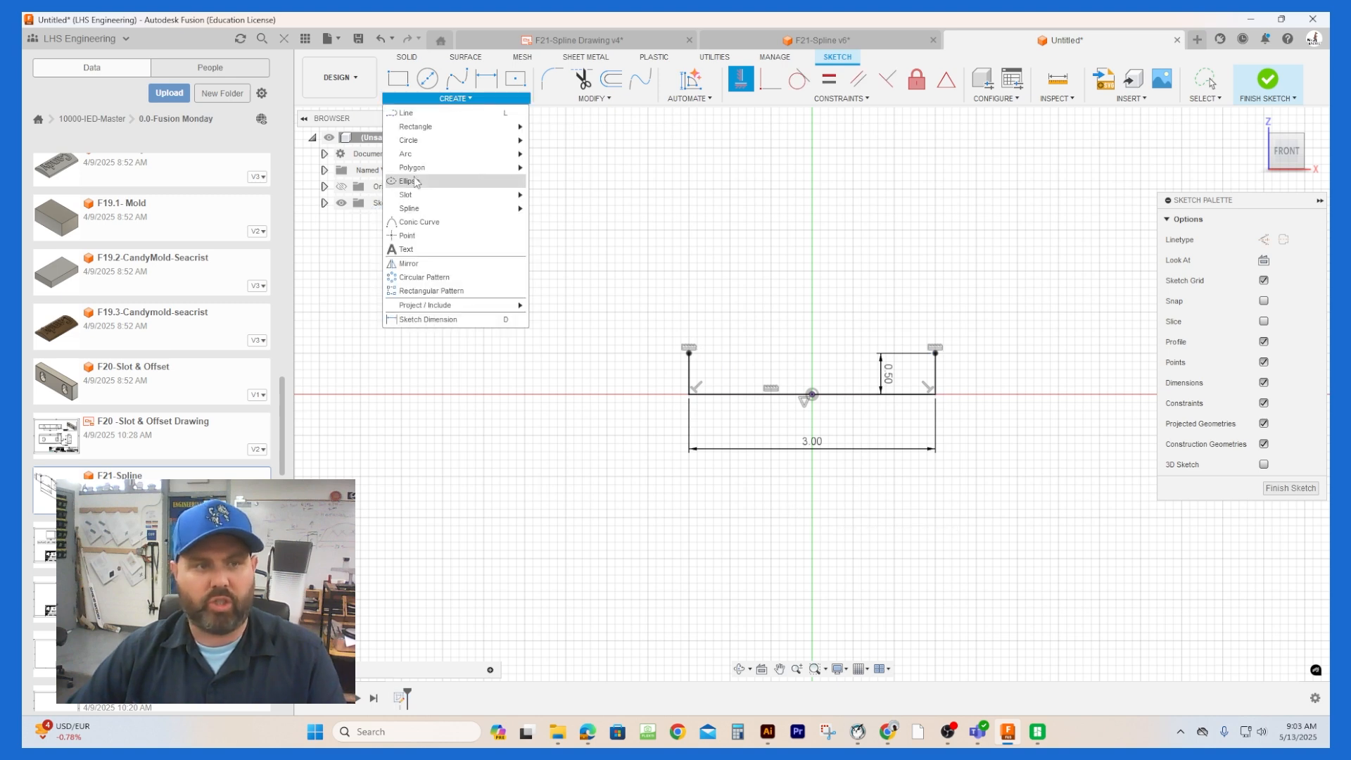
click(422, 113)
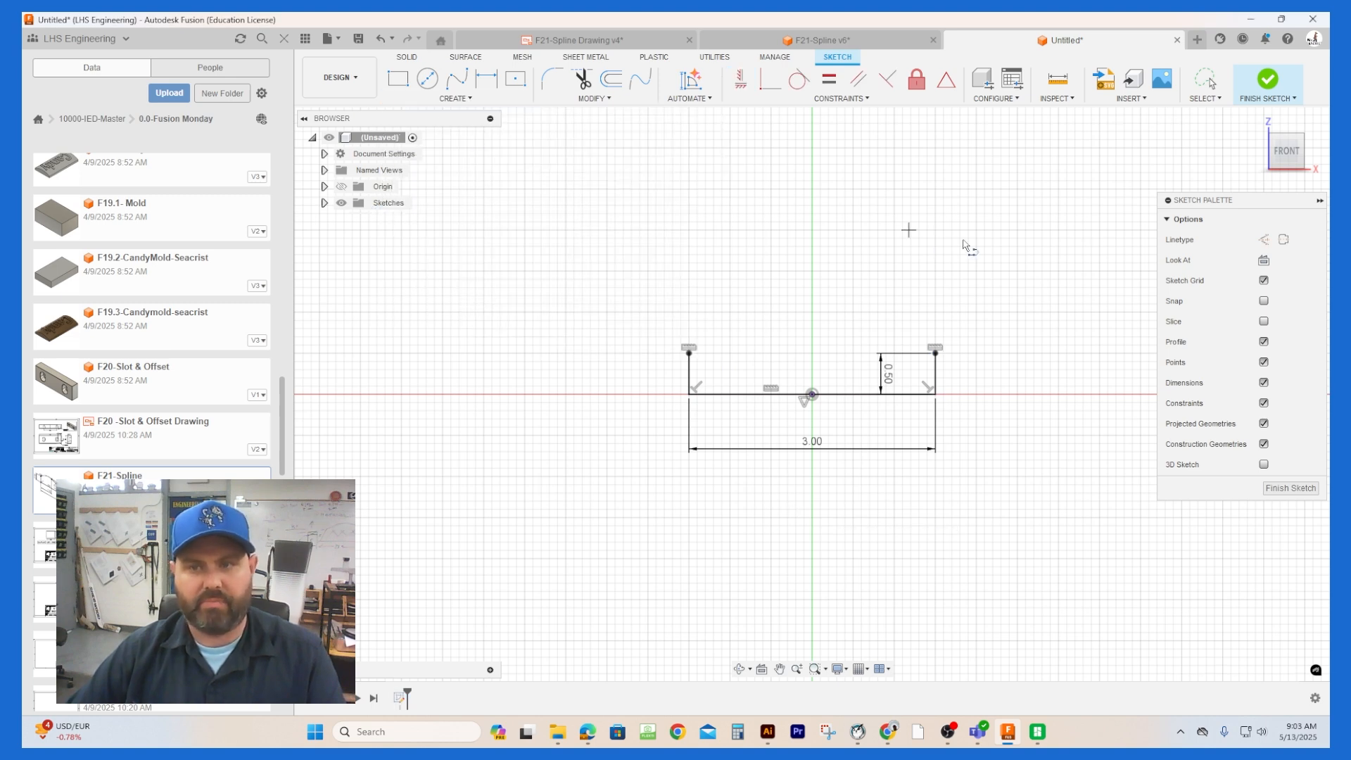
click(1260, 241)
click(756, 383)
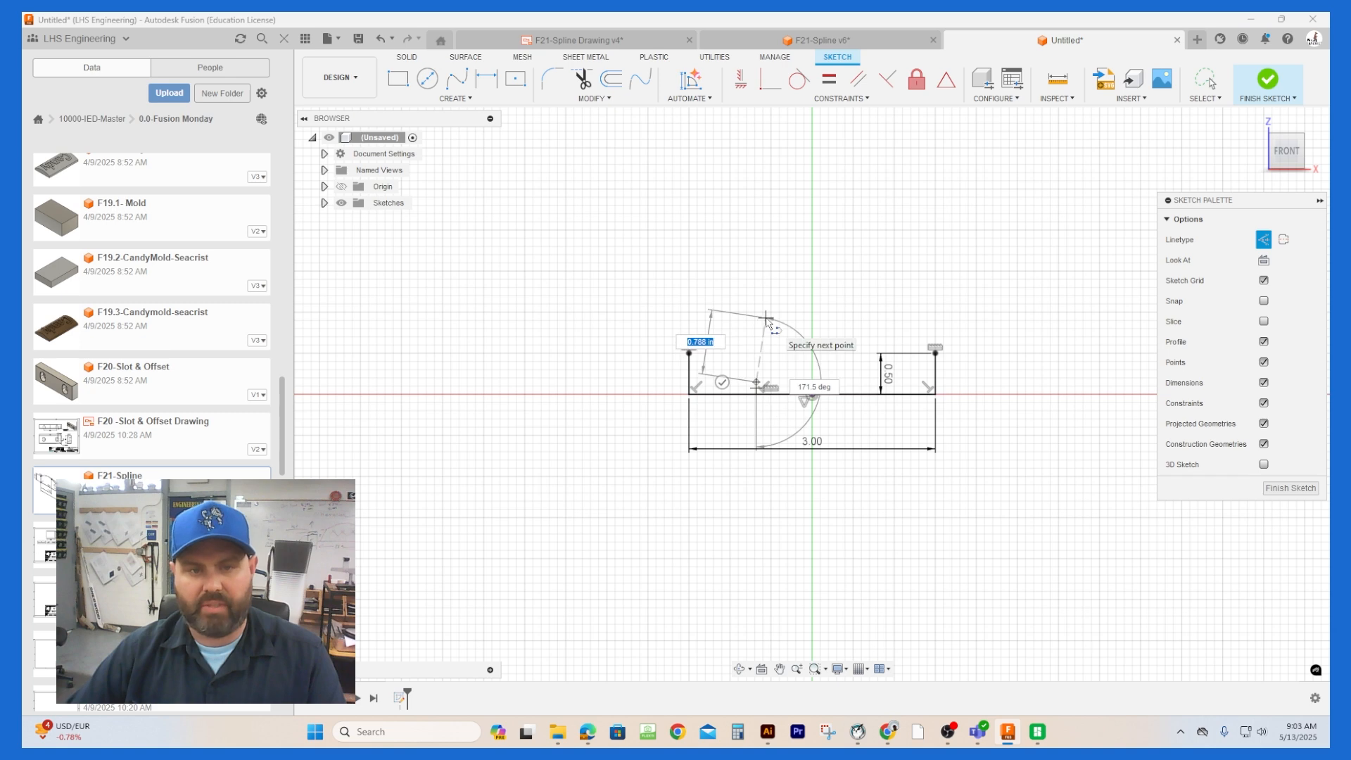
key(Escape)
scroll(755, 394, up, 4)
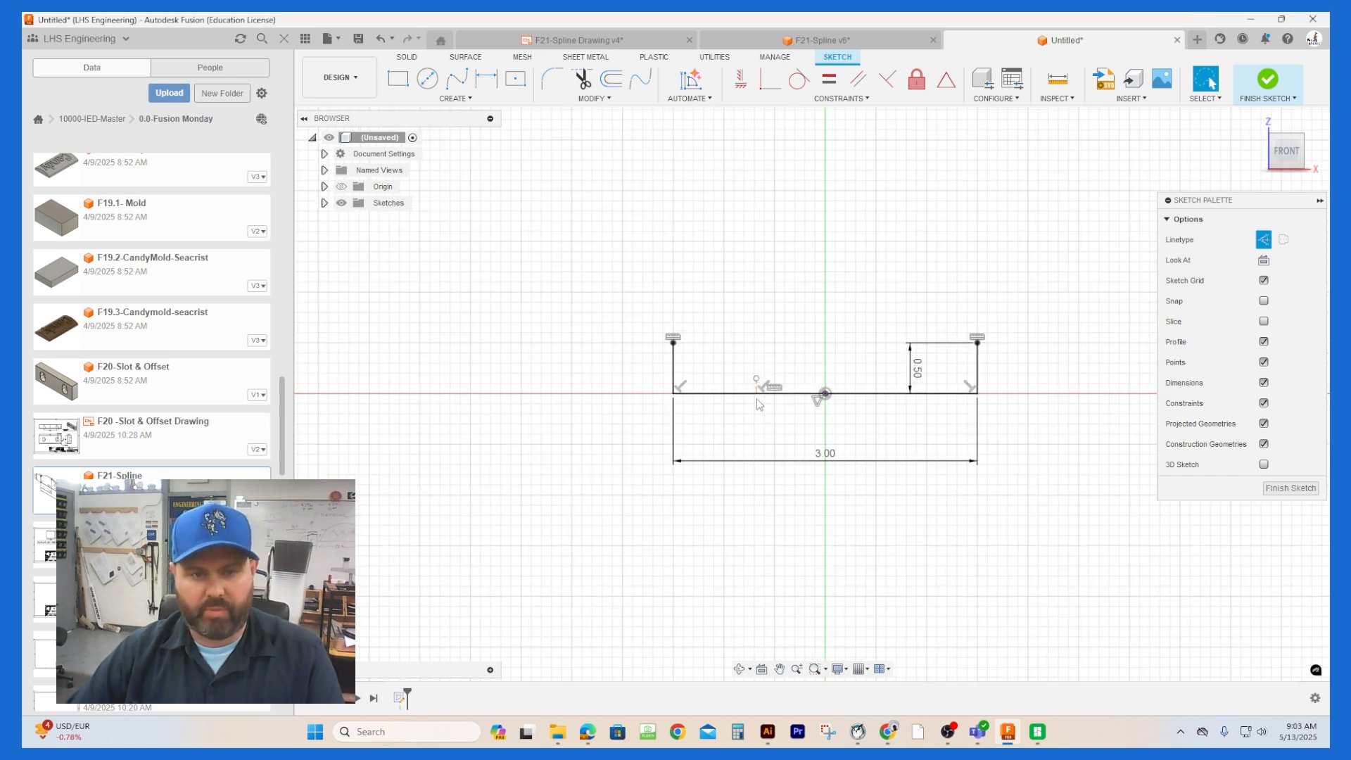
Step: Dimension the vertical construction line's height to 0.75 in
click(755, 384)
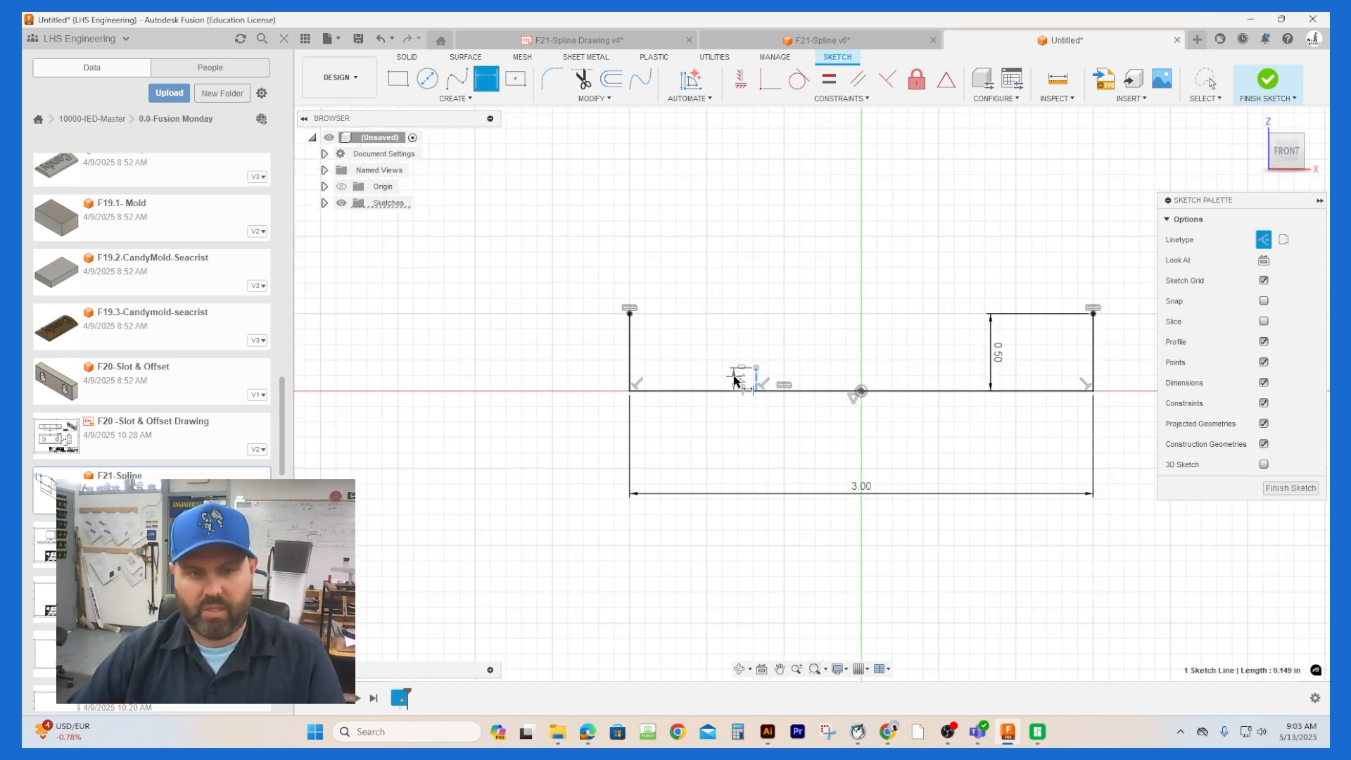
click(737, 376)
text(.75)
key(Return)
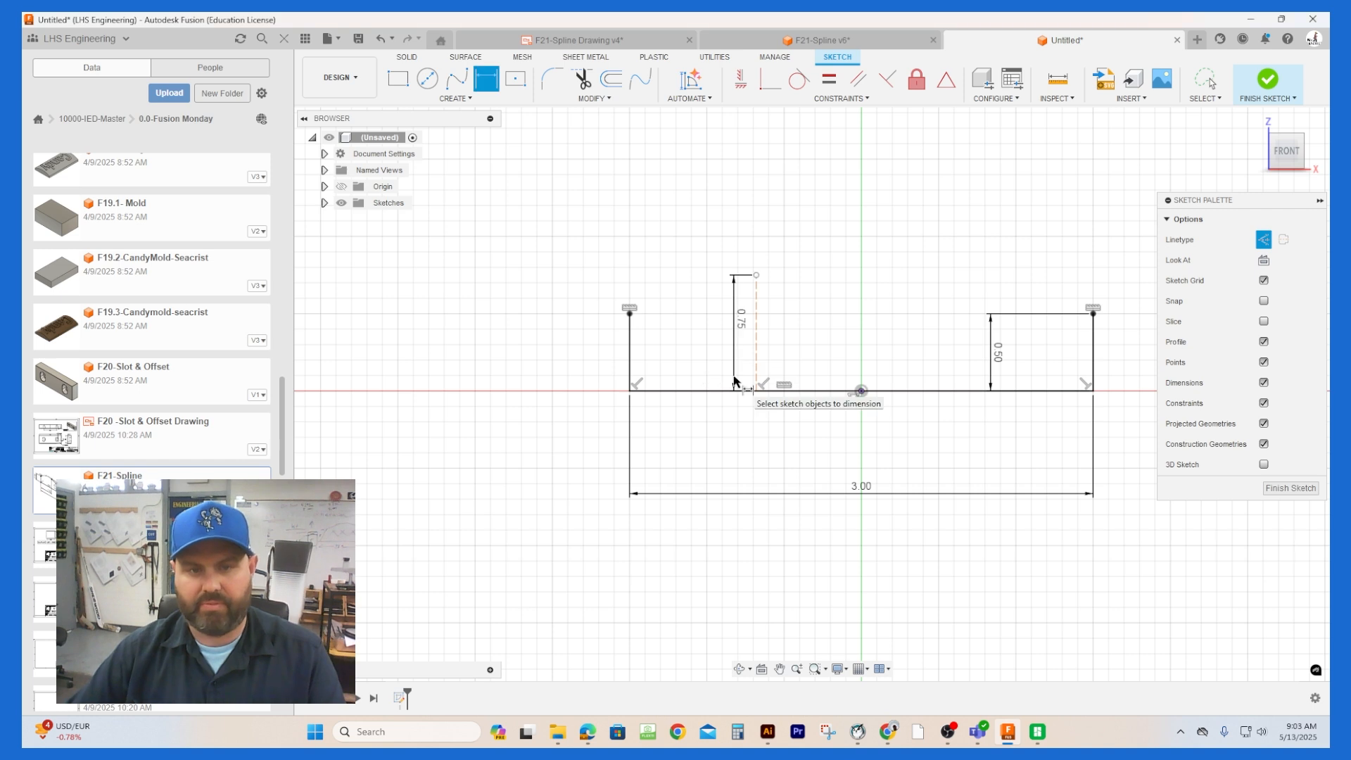
key(Escape)
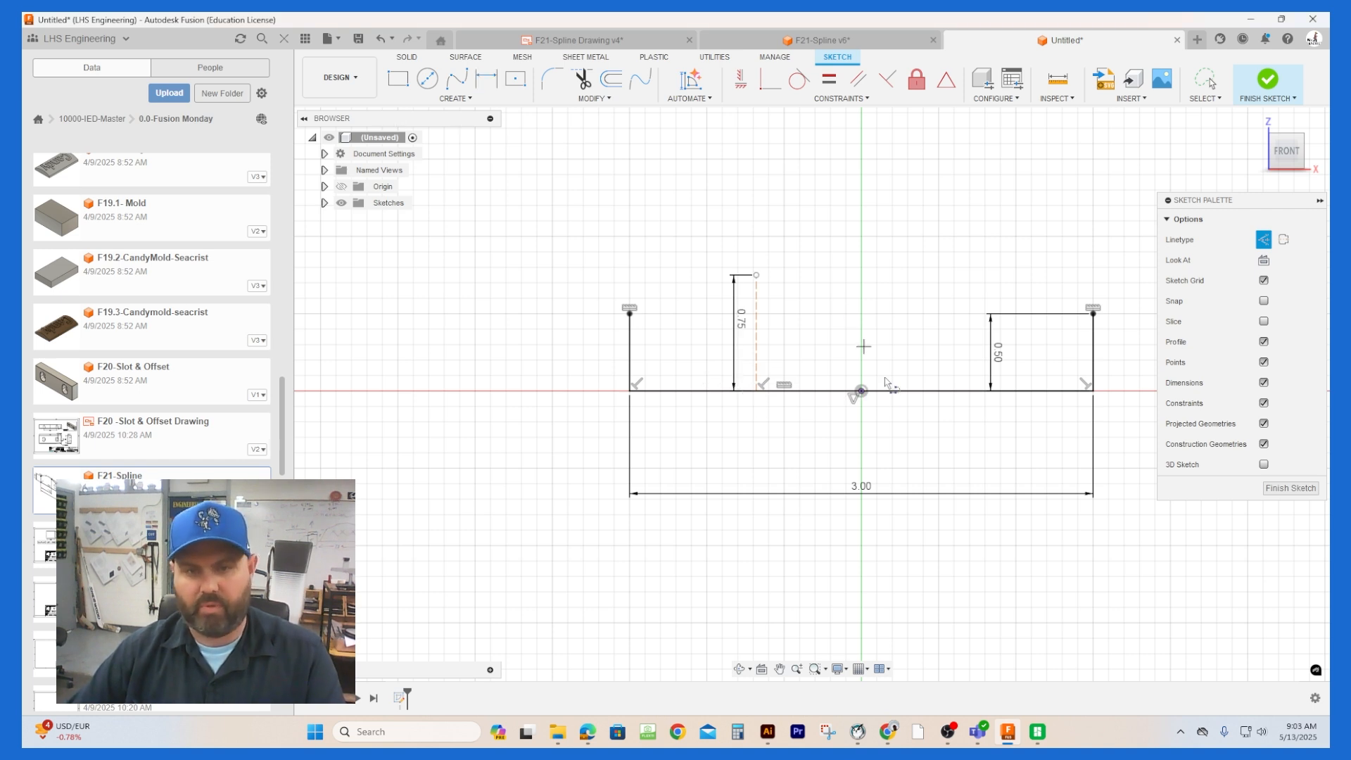
Step: Draw a second vertical construction line, 0.25 in tall, up from the baseline between the origin and its right end
click(954, 391)
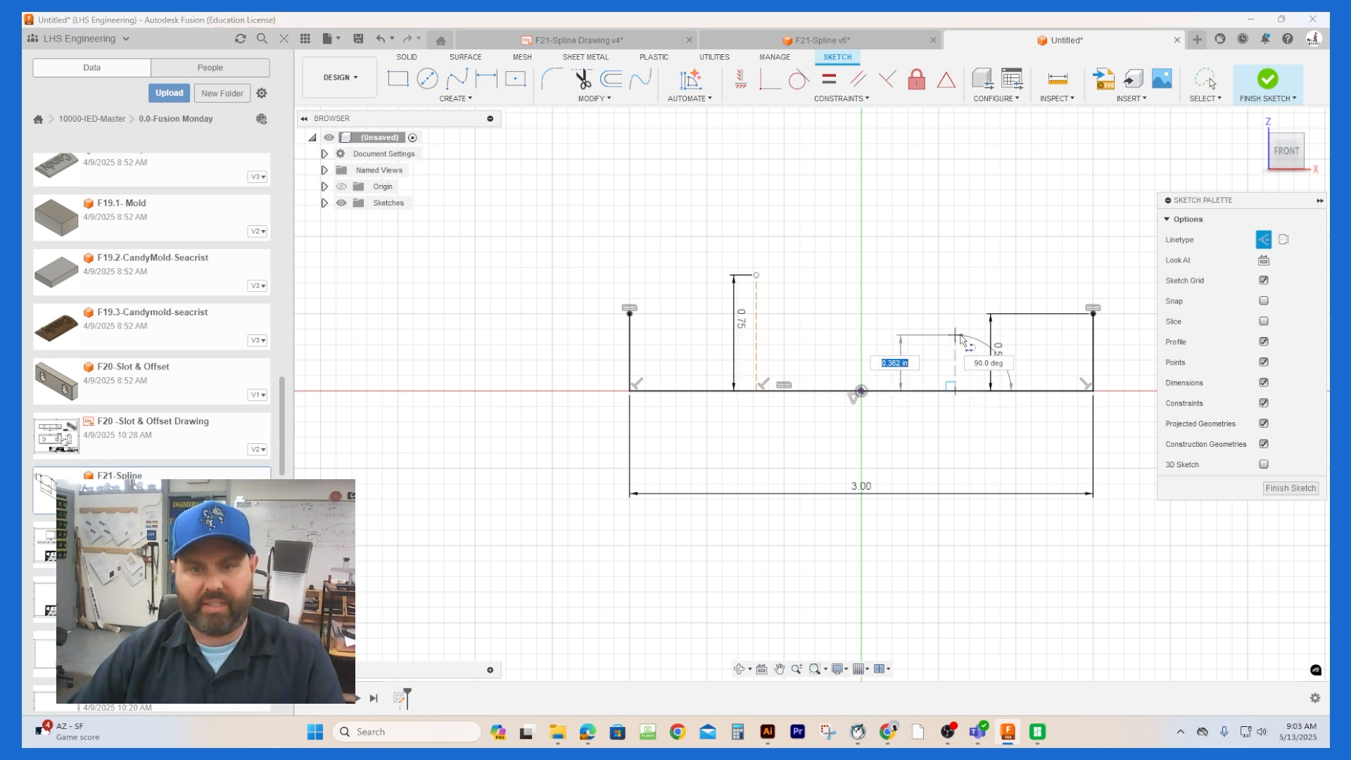
text(.25)
key(Return)
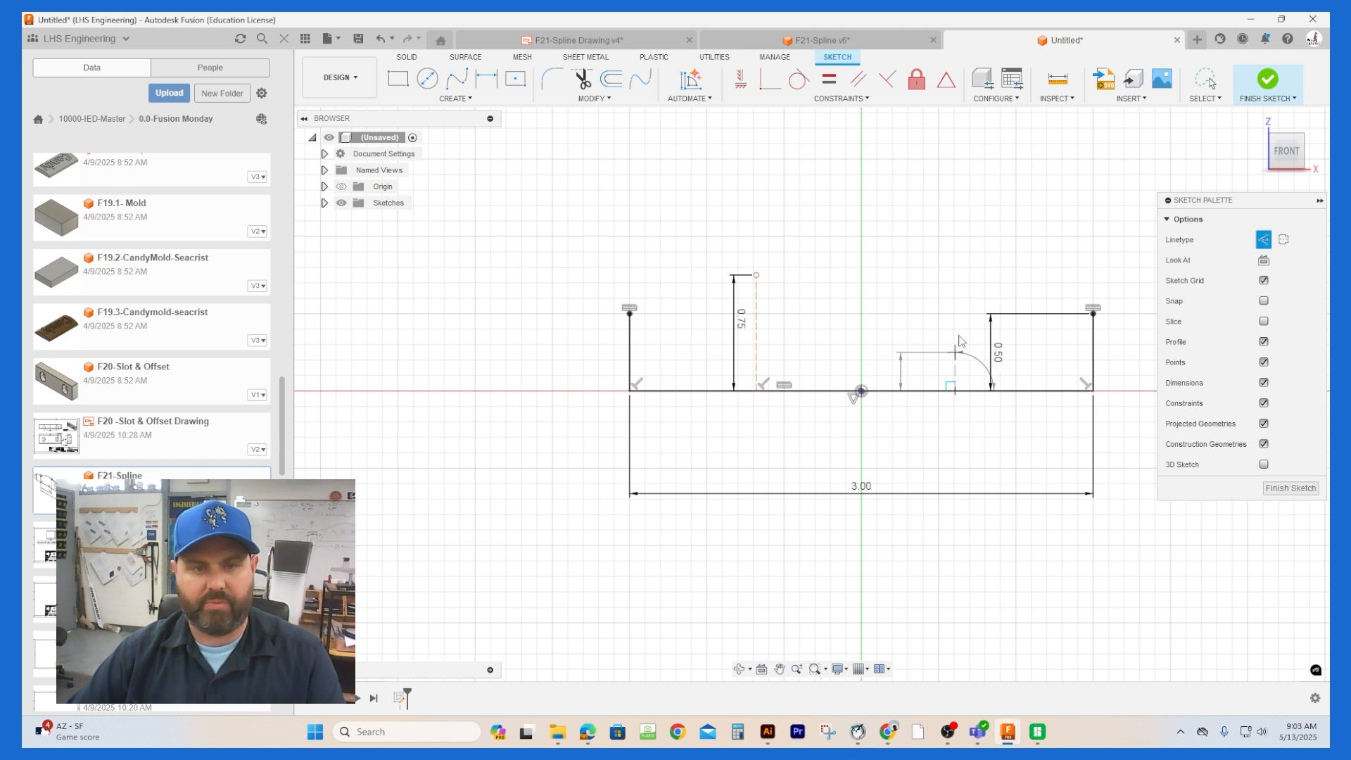
key(Escape)
Step: Dimension the distance from the left vertical edge to the 0.75 in construction line as 1 in
key(l)
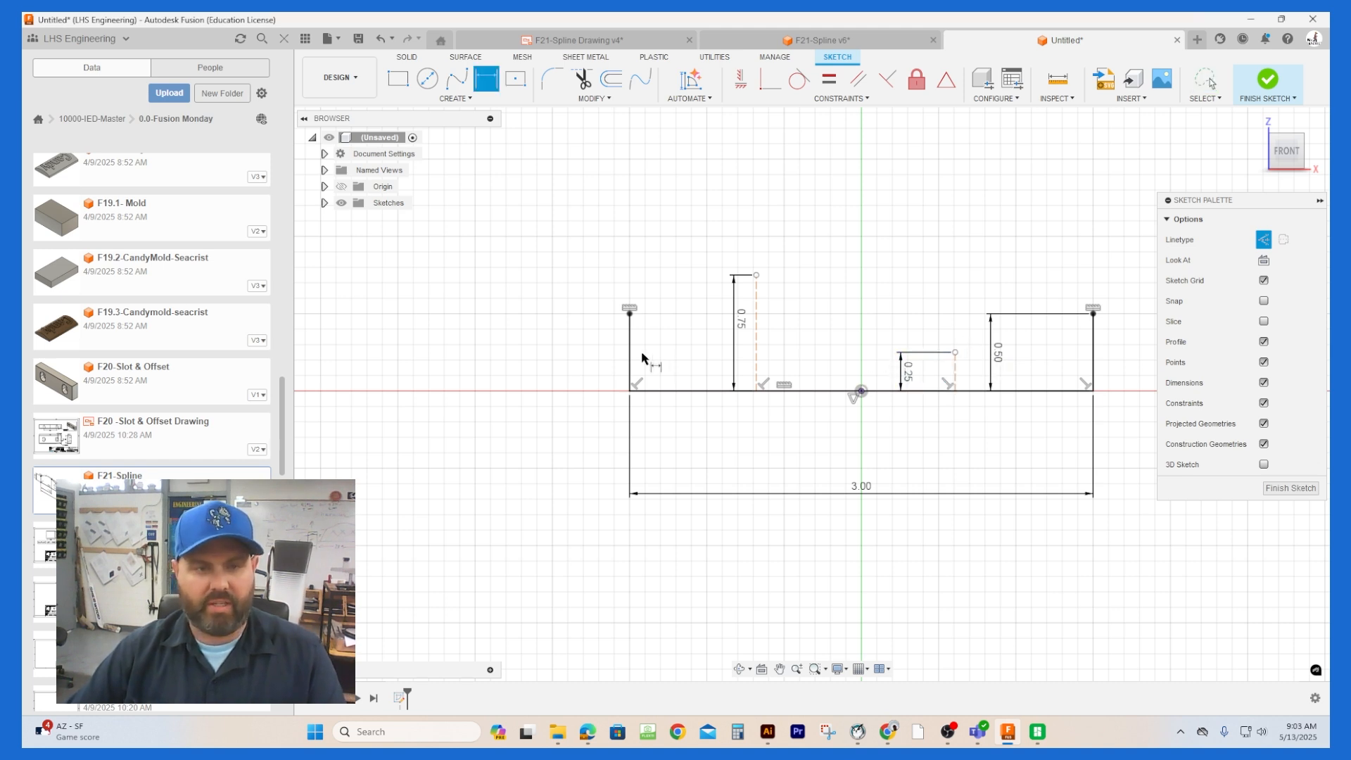
click(630, 313)
click(756, 348)
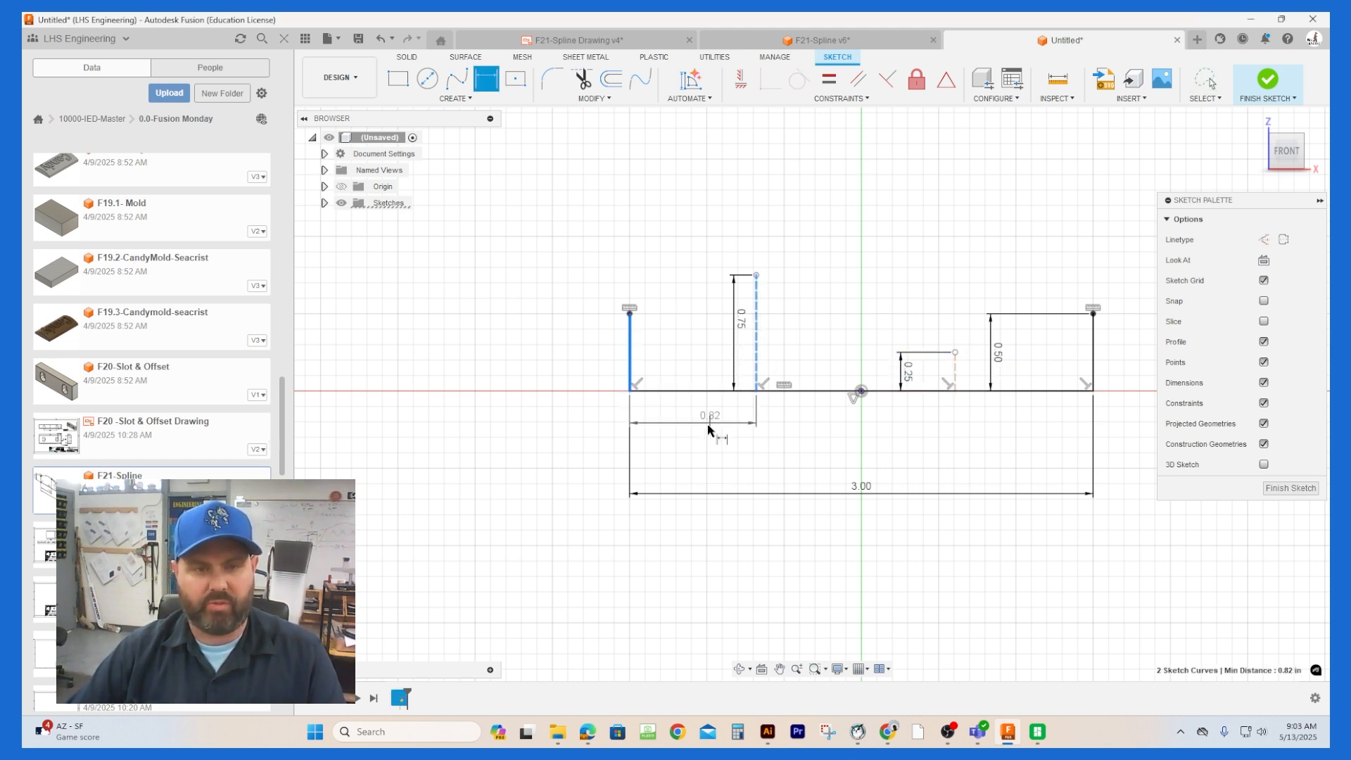
click(705, 430)
text(1)
key(Return)
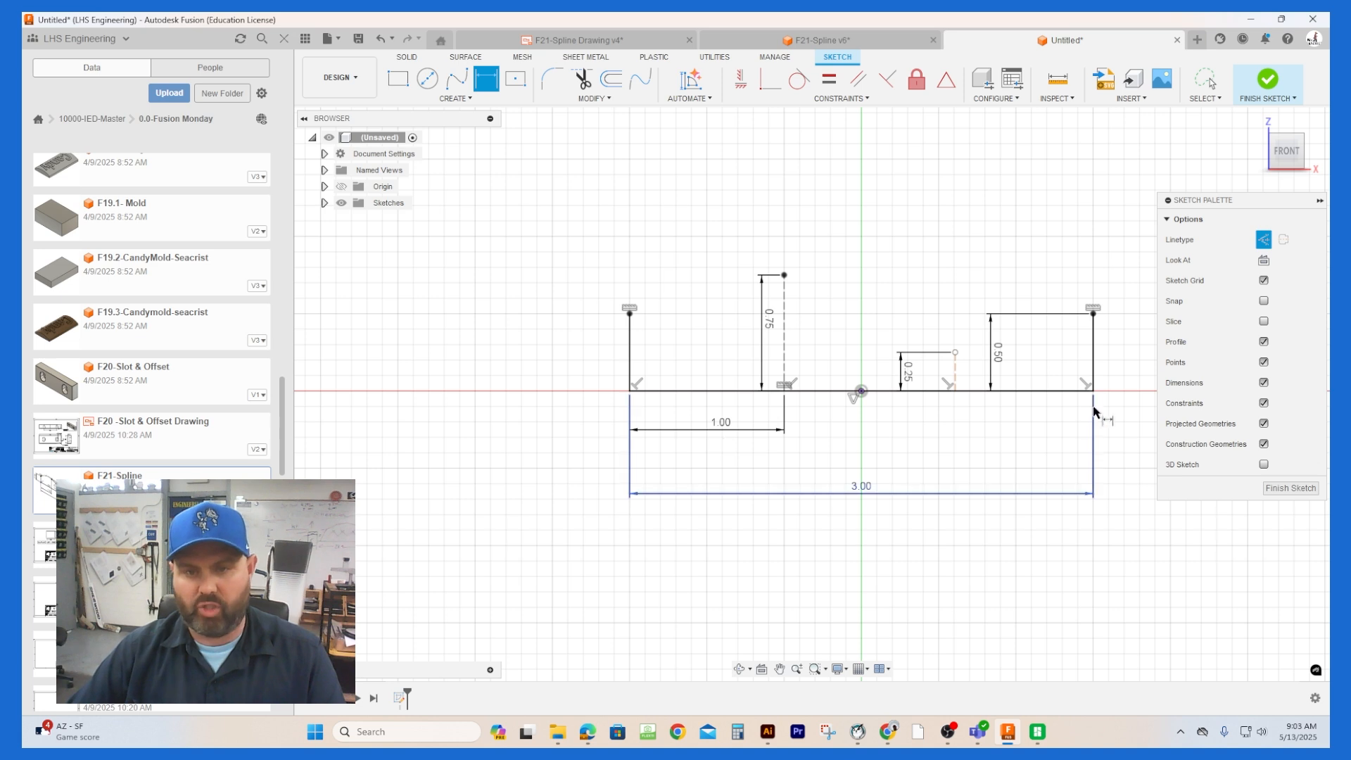
Step: Dimension the distance from the 0.25 in construction line to the right vertical edge as 1 in
click(954, 370)
click(1092, 369)
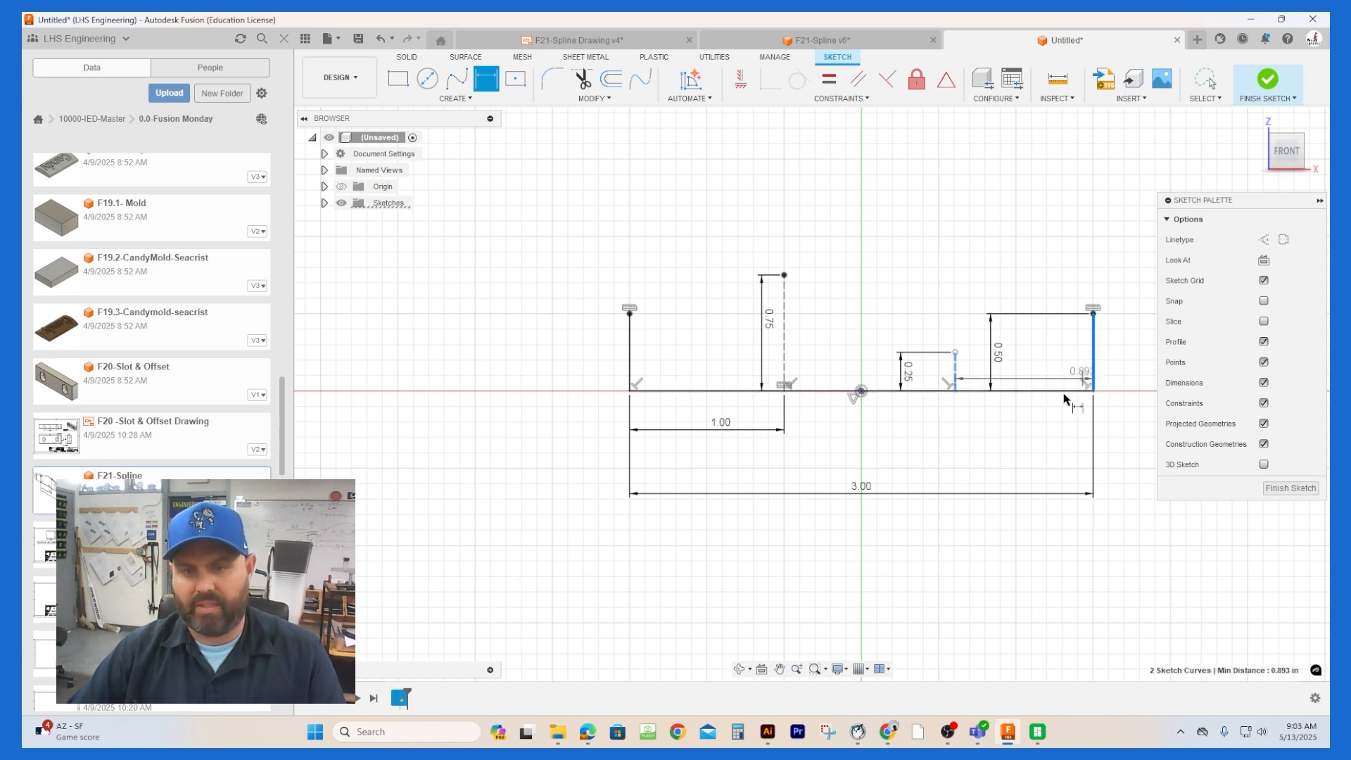
click(993, 433)
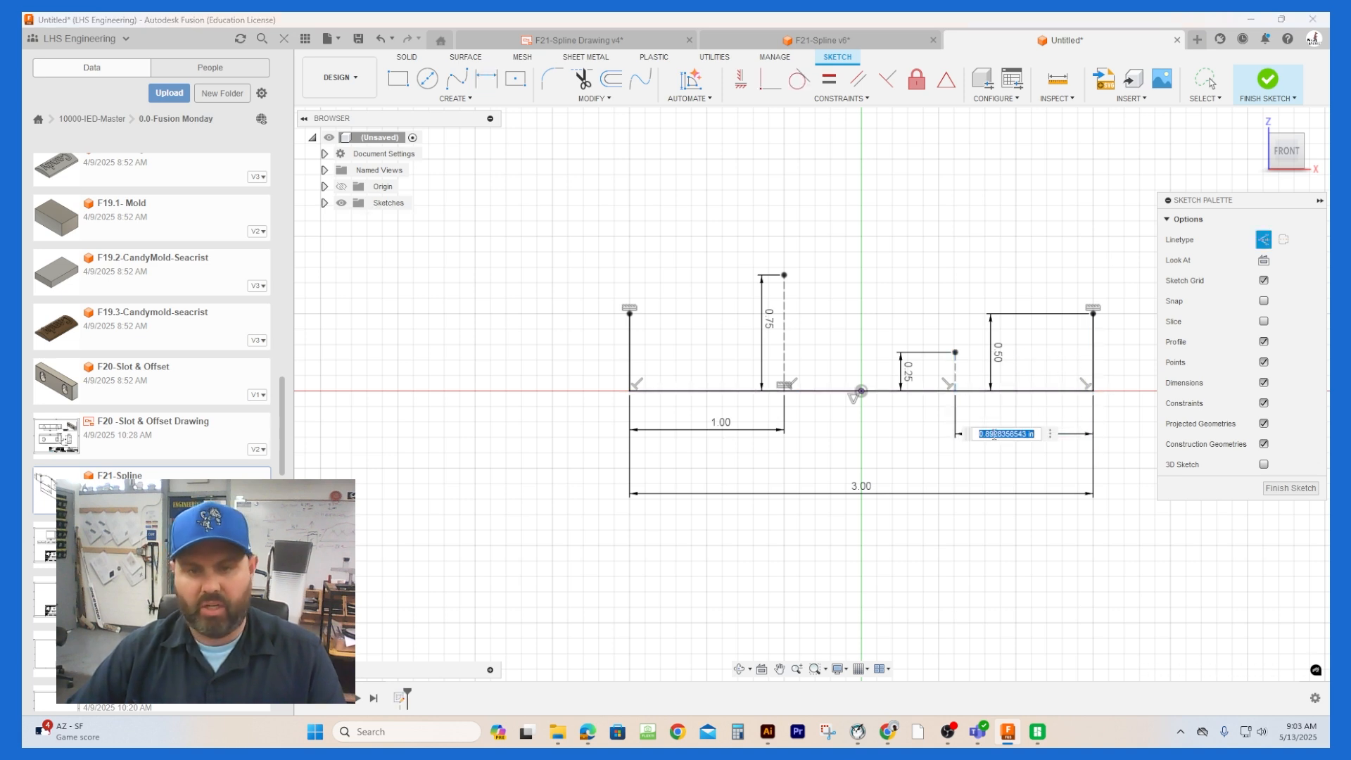
text(1)
key(Return)
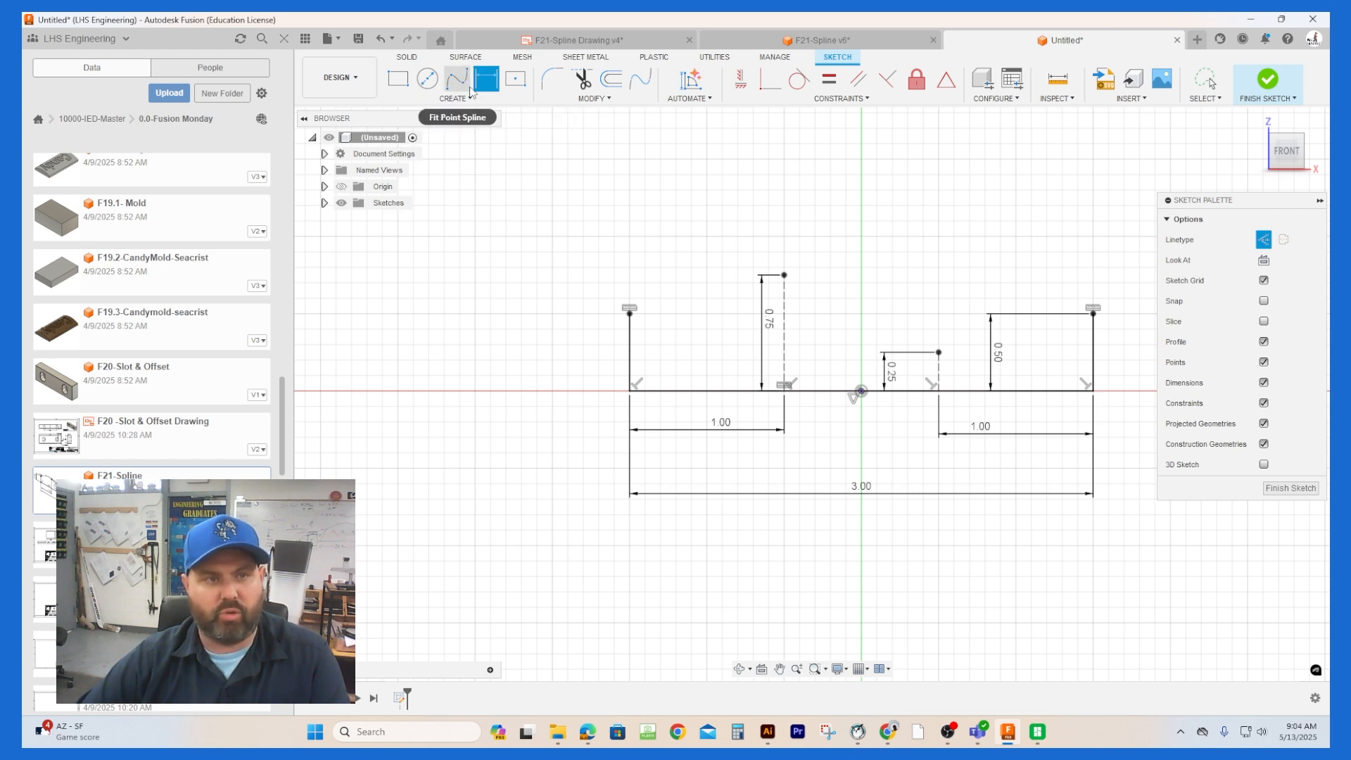
key(Escape)
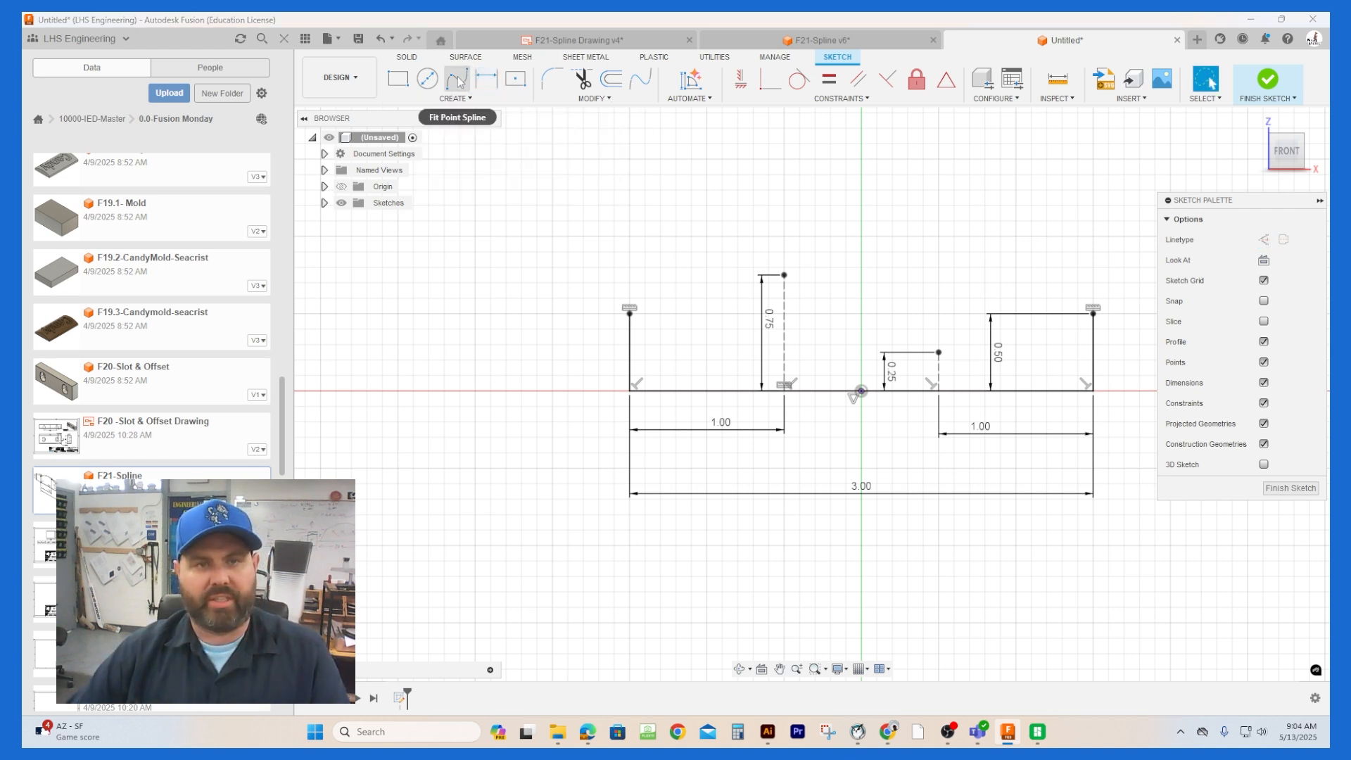
Step: Draw a fit point spline from the left edge's upper endpoint through both construction line tops to the right edge's upper endpoint
click(457, 80)
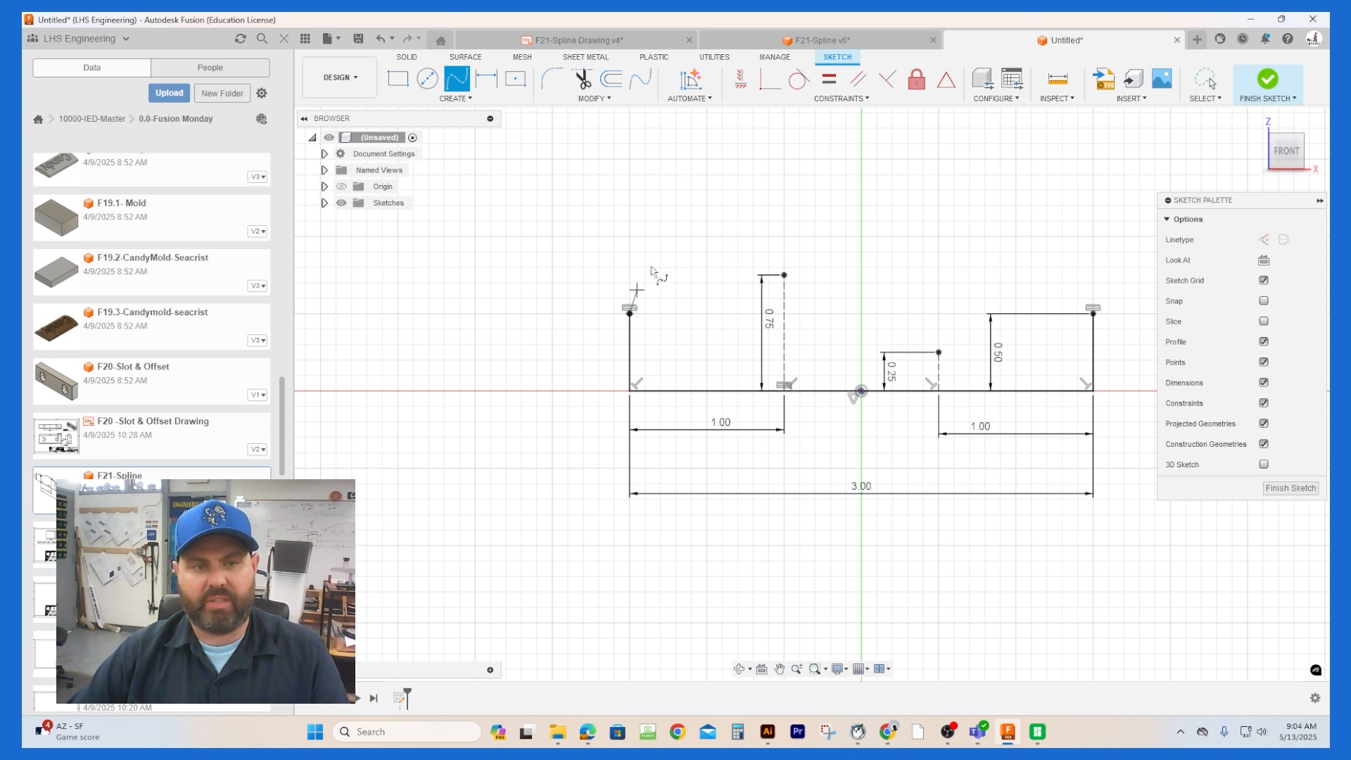
click(784, 275)
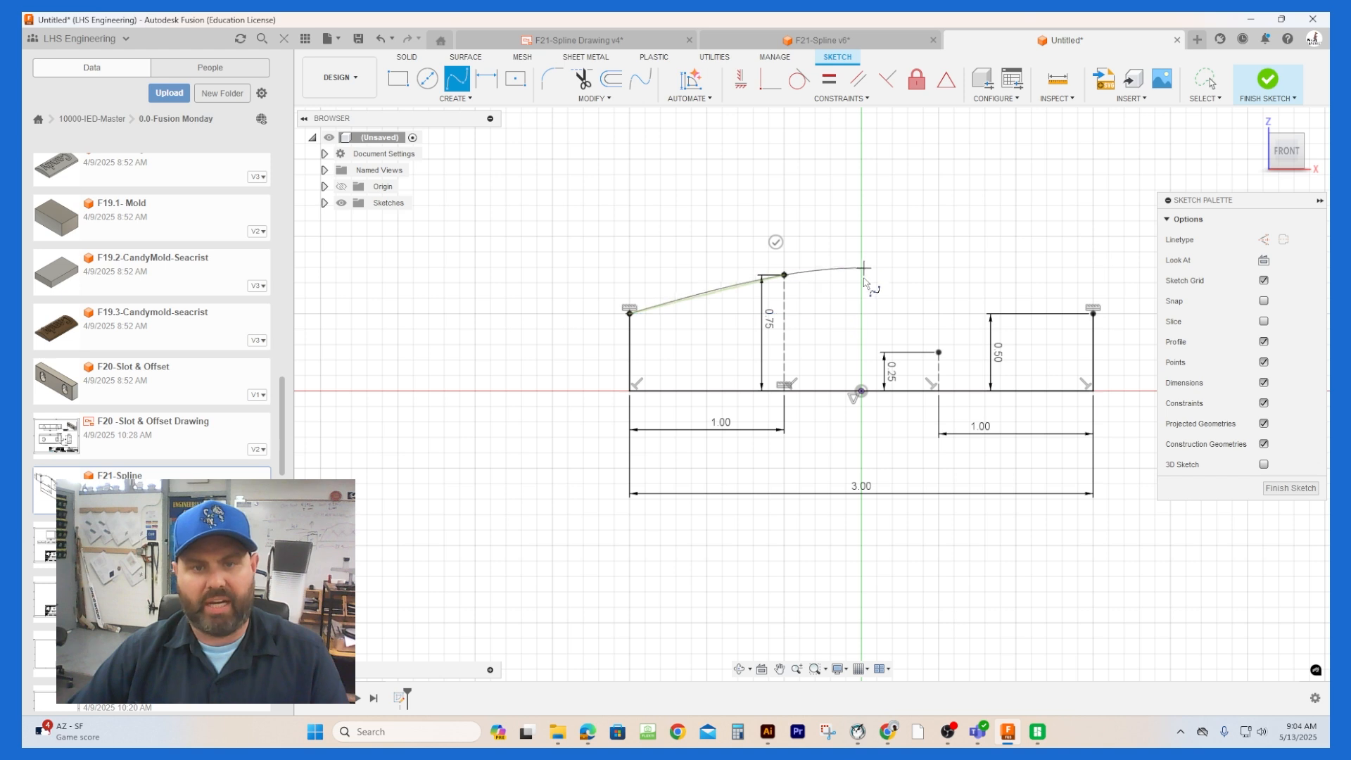
click(939, 352)
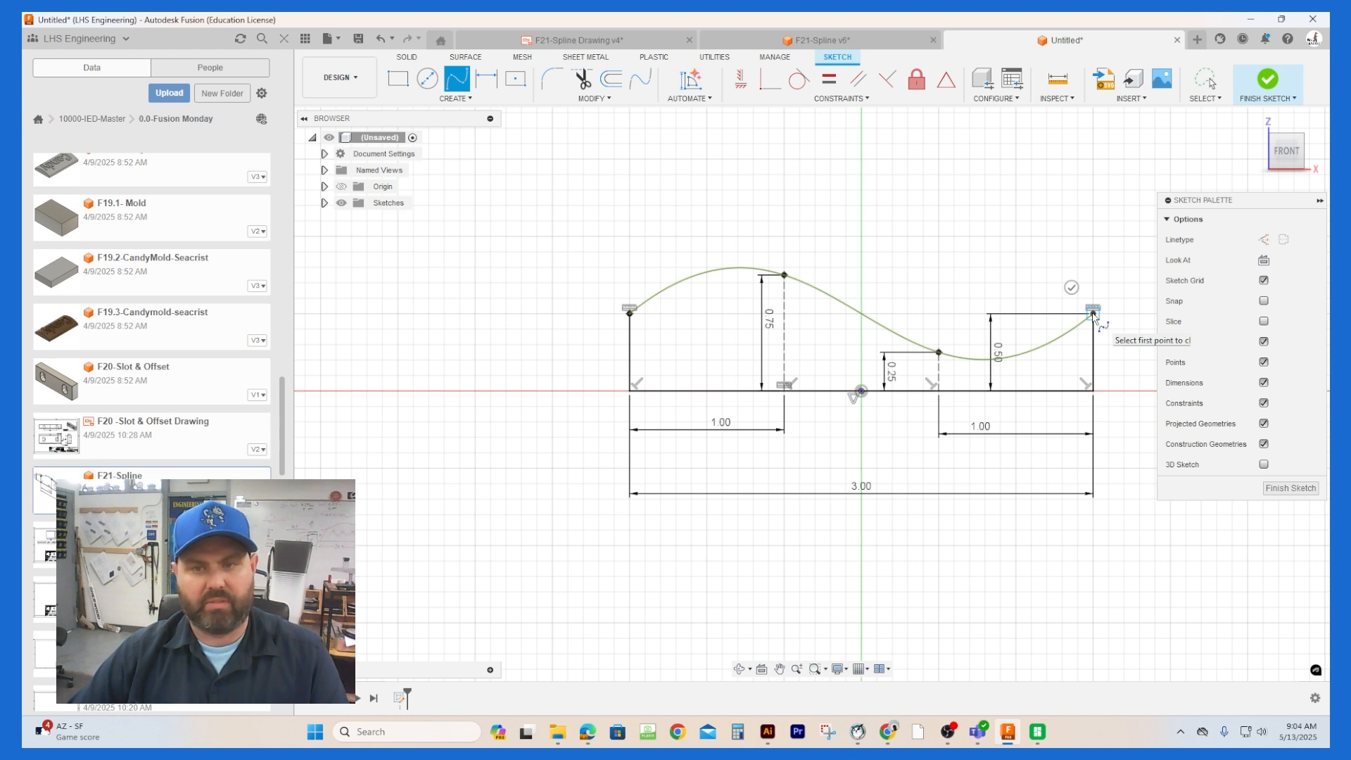
click(1092, 313)
click(1070, 288)
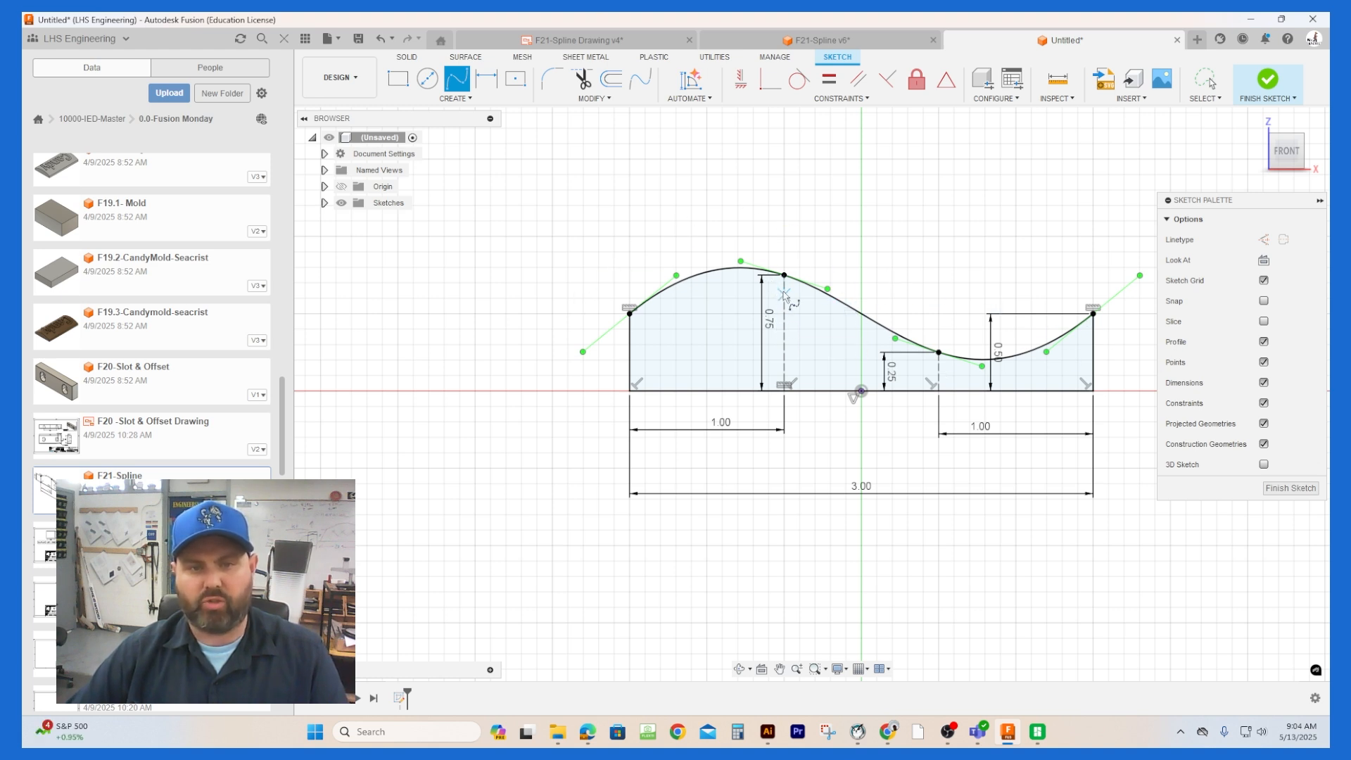
key(Escape)
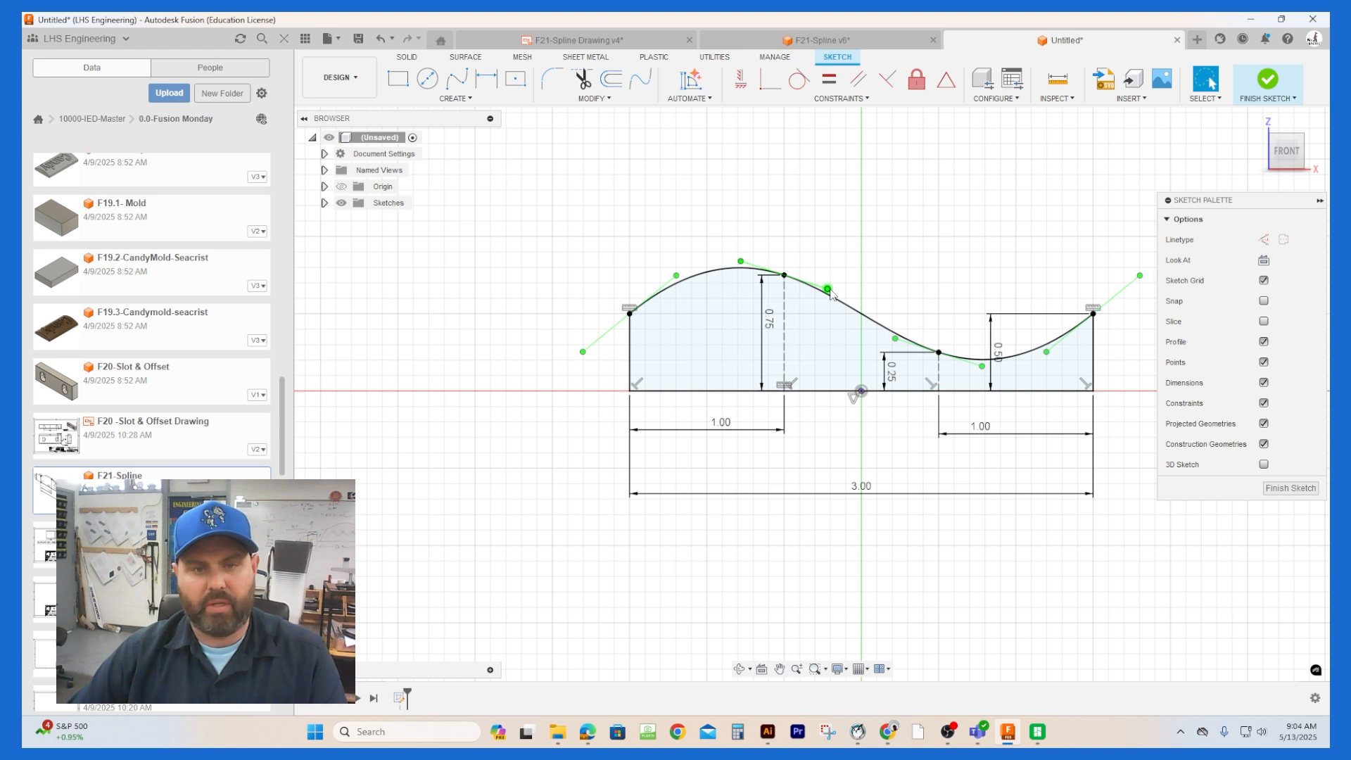
Step: Nudge the spline's tangent handle at the 0.75 in construction line slightly and finish the sketch
mouse_move(829, 289)
mouse_down()
mouse_move(827, 273)
mouse_move(826, 290)
mouse_up()
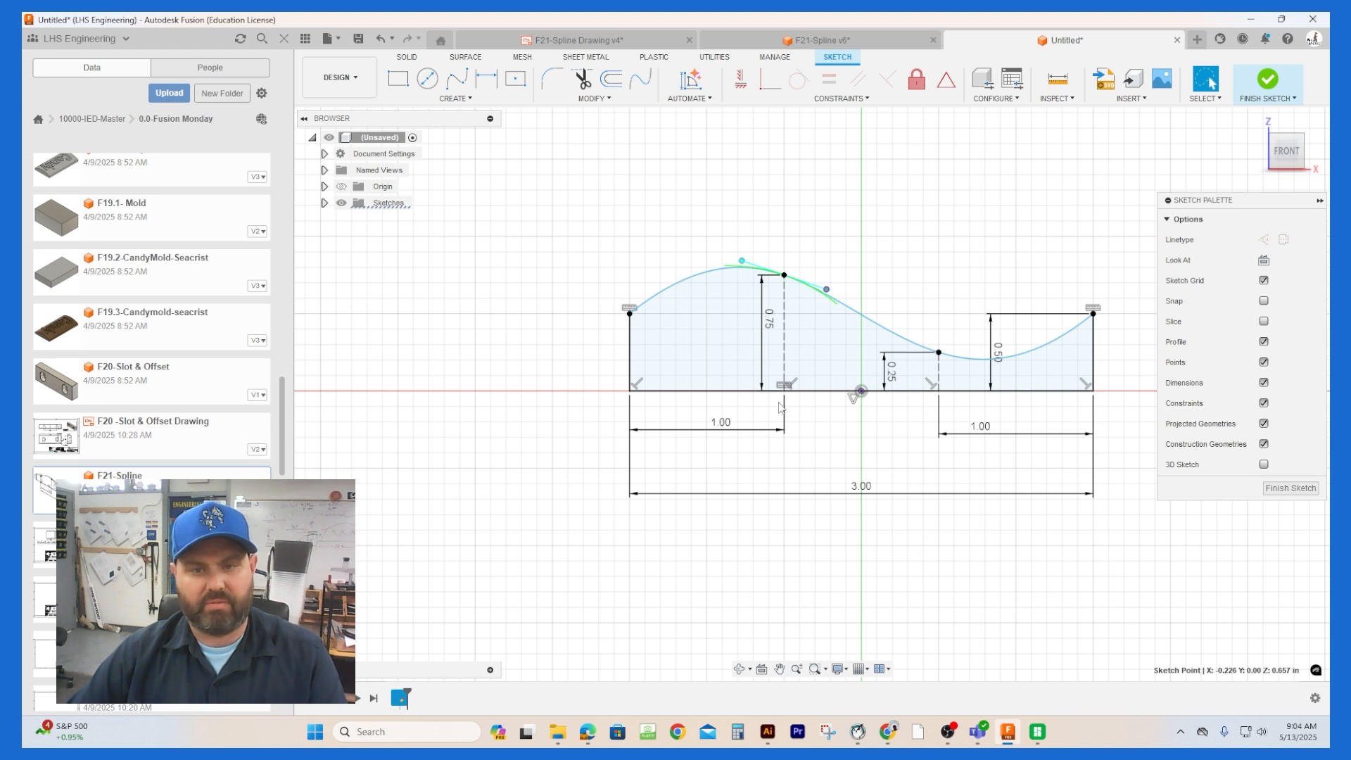
click(769, 403)
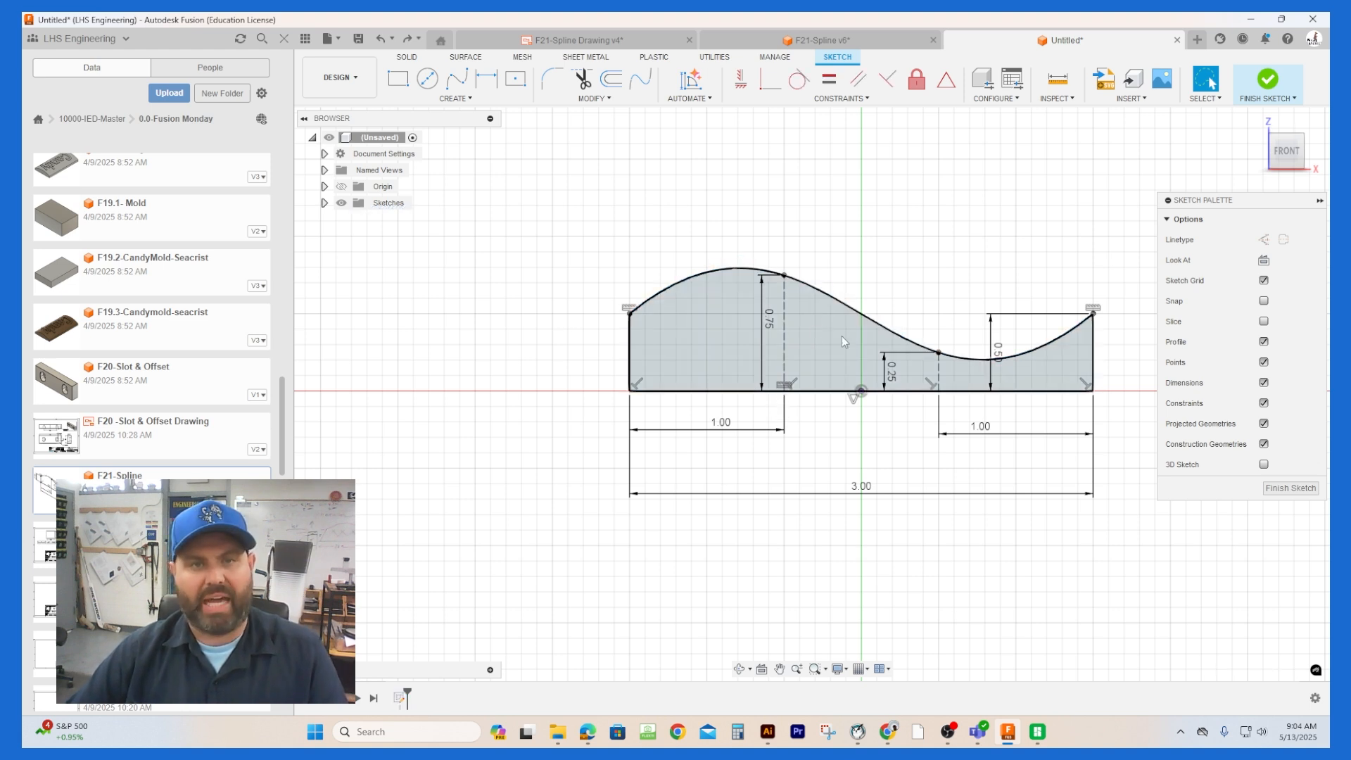
click(1290, 488)
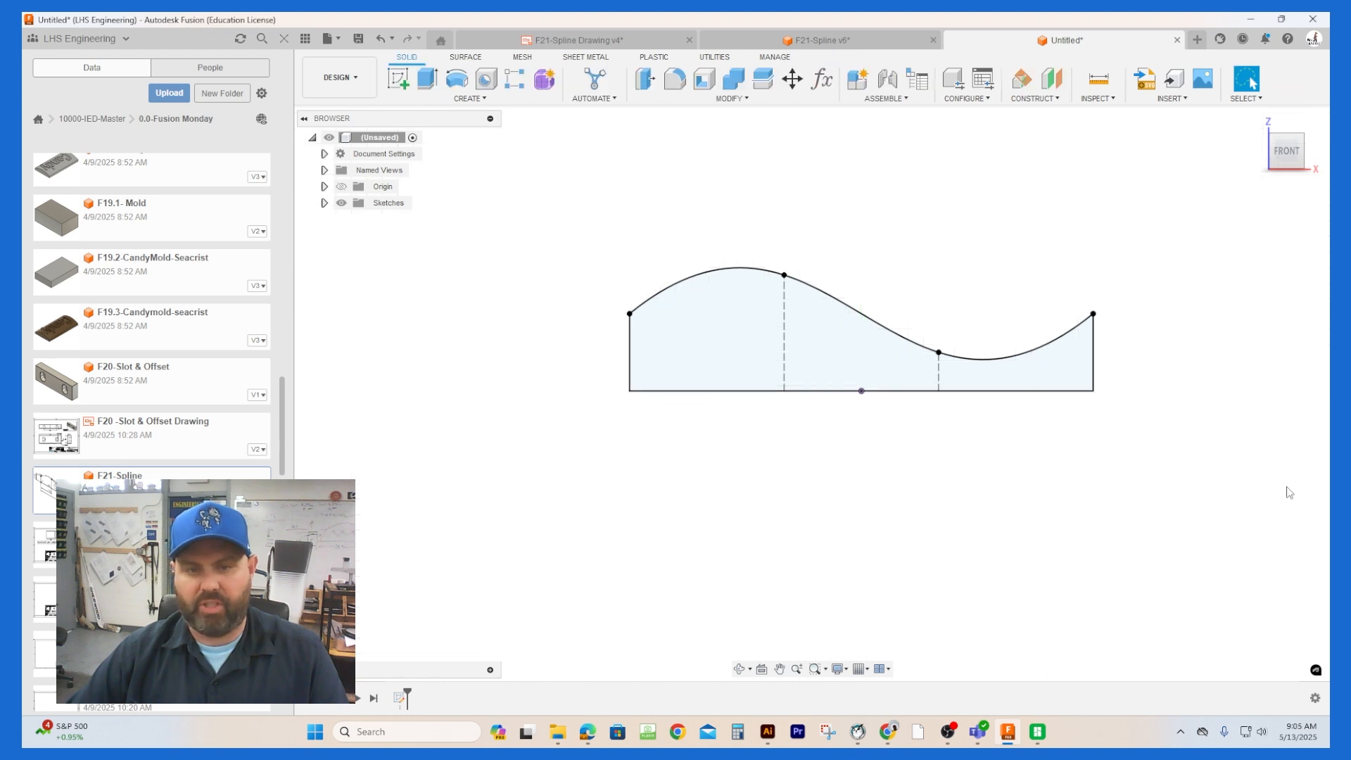
Step: Create a construction plane offset 4 in behind the XZ plane
click(1302, 139)
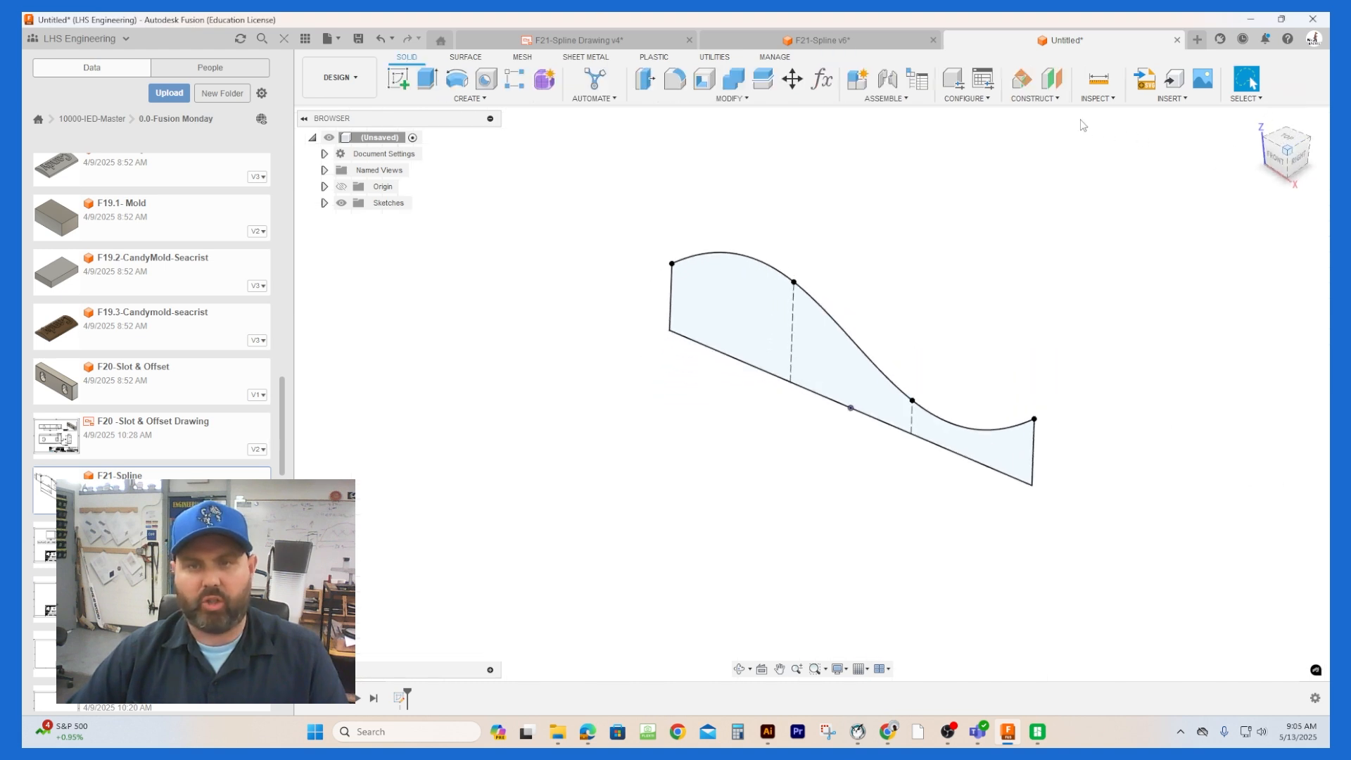
click(1051, 78)
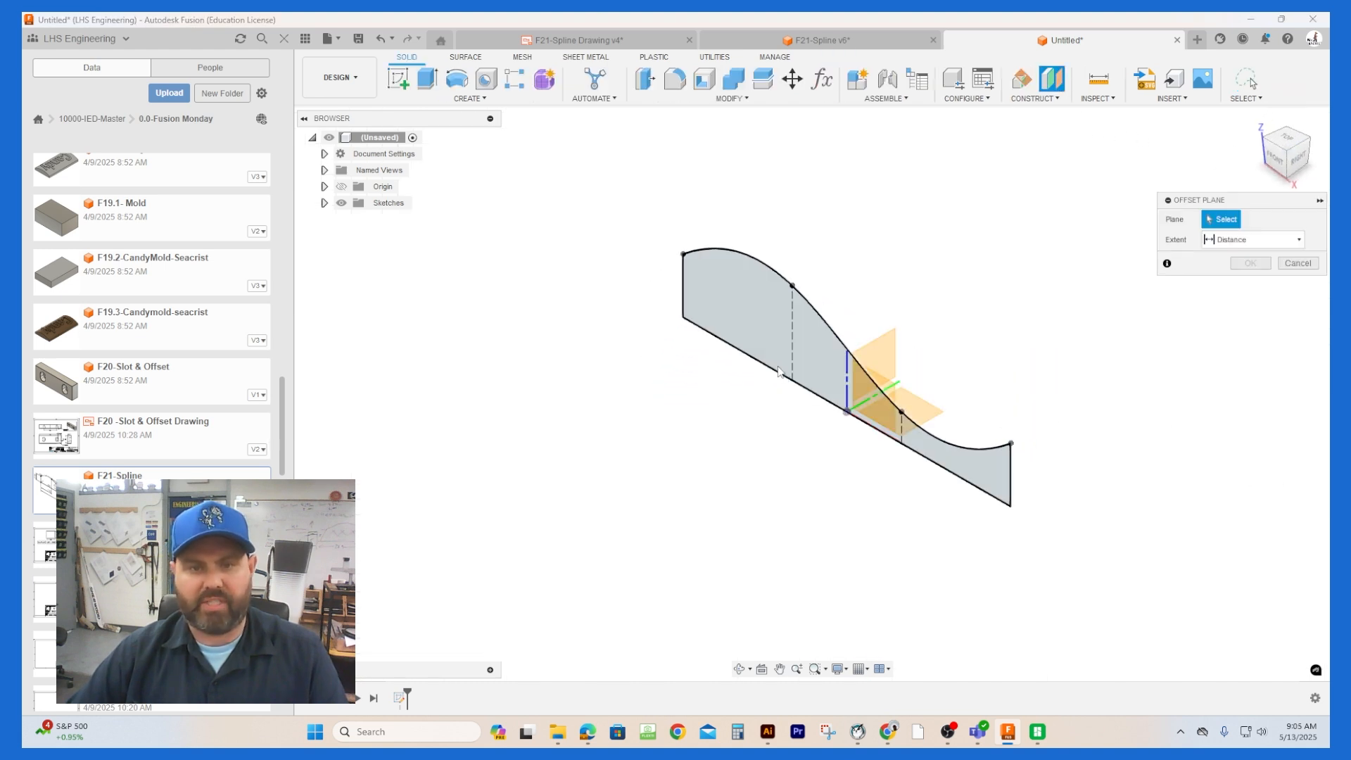
click(872, 388)
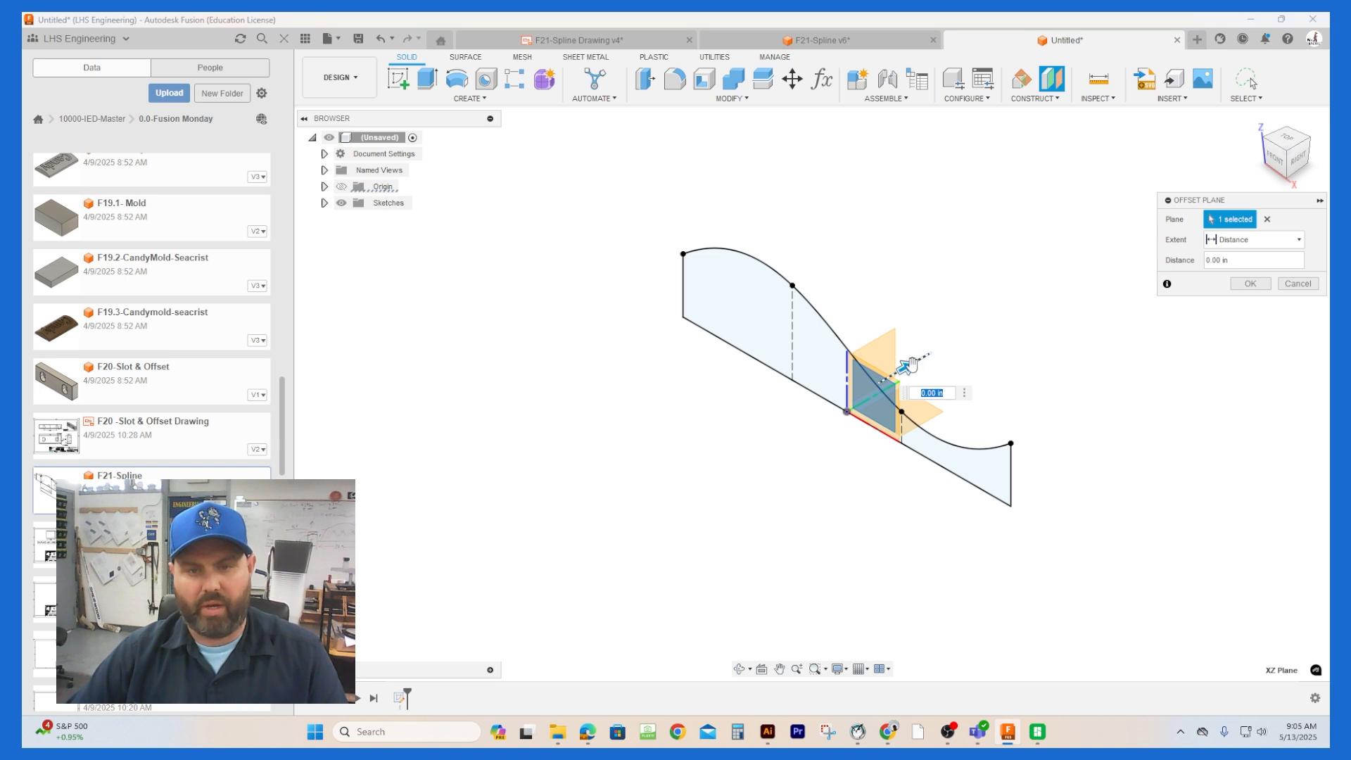
drag(911, 365, 1063, 290)
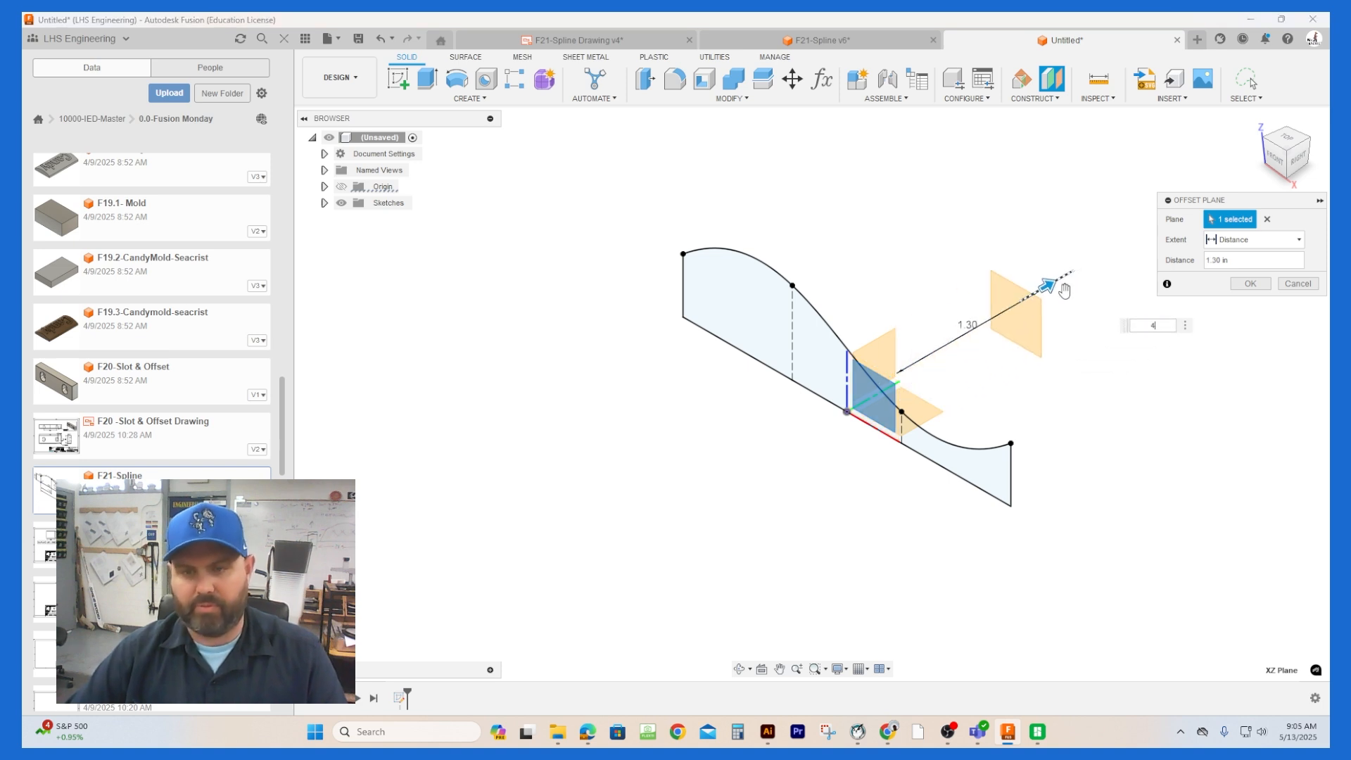
key(Return)
scroll(368, 437, down, 5)
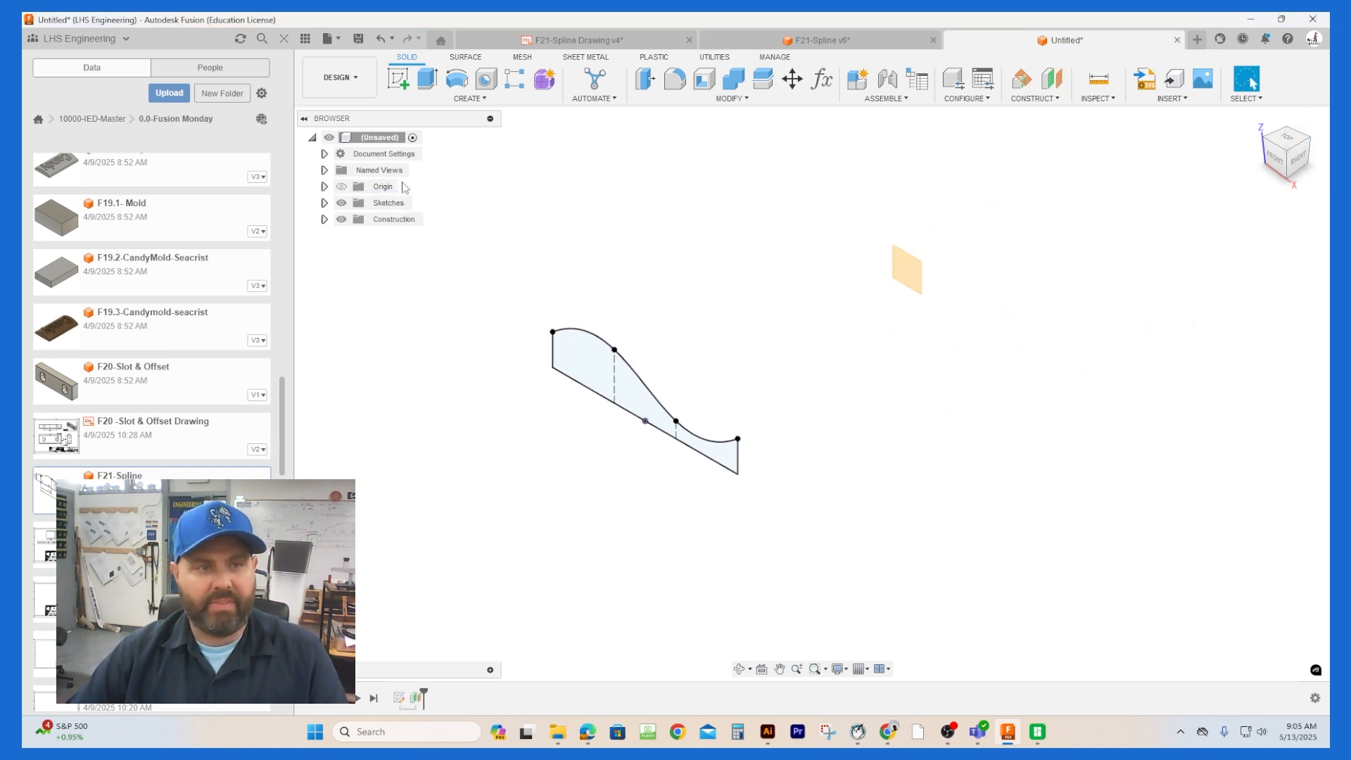
Step: Start a sketch on the offset plane and hide the first profile's sketch
click(398, 78)
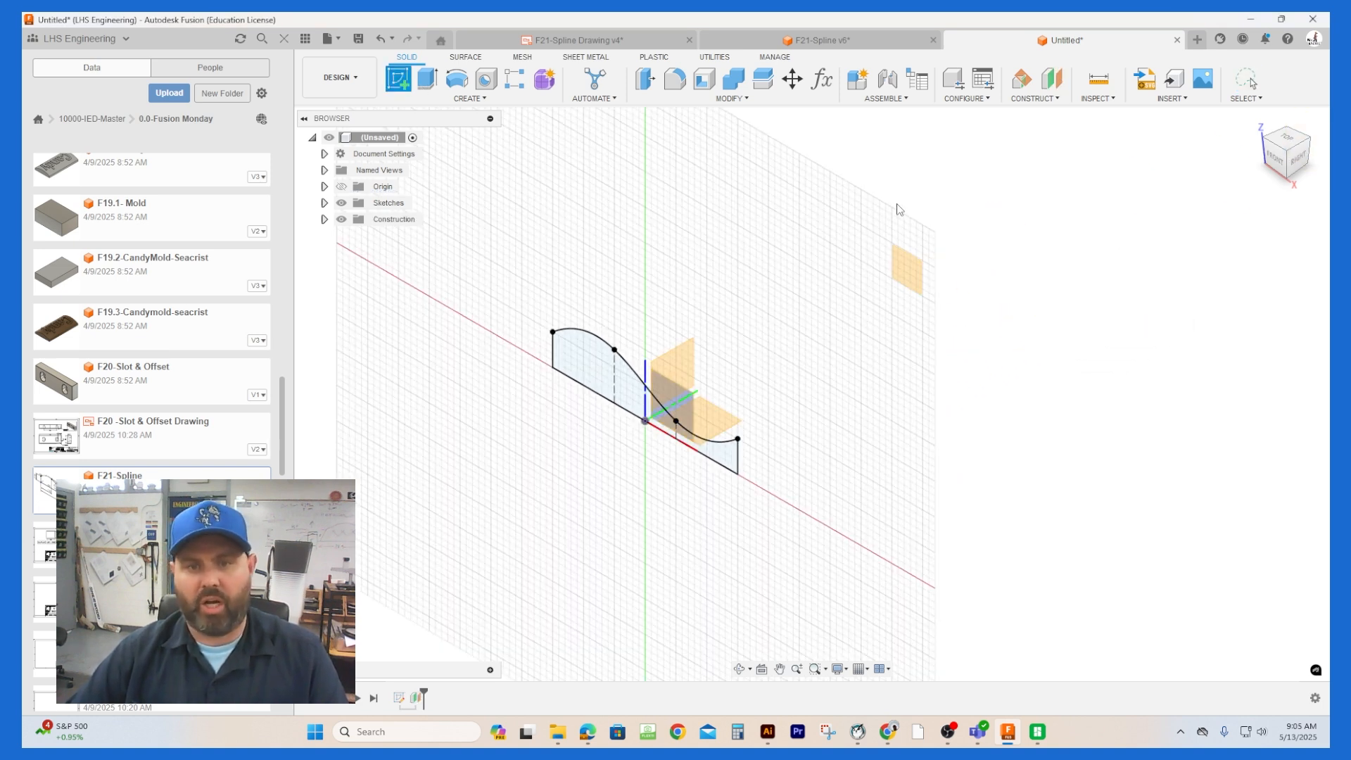
click(904, 270)
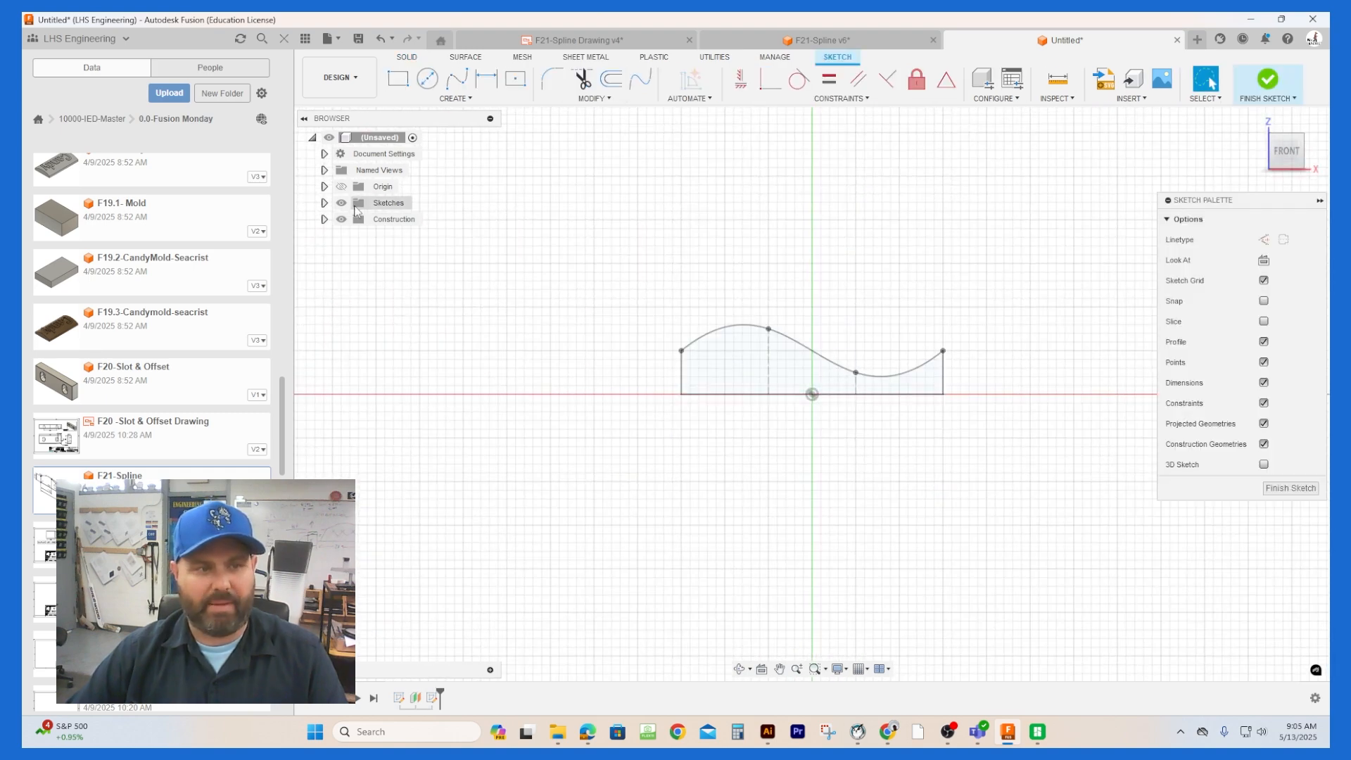
click(324, 202)
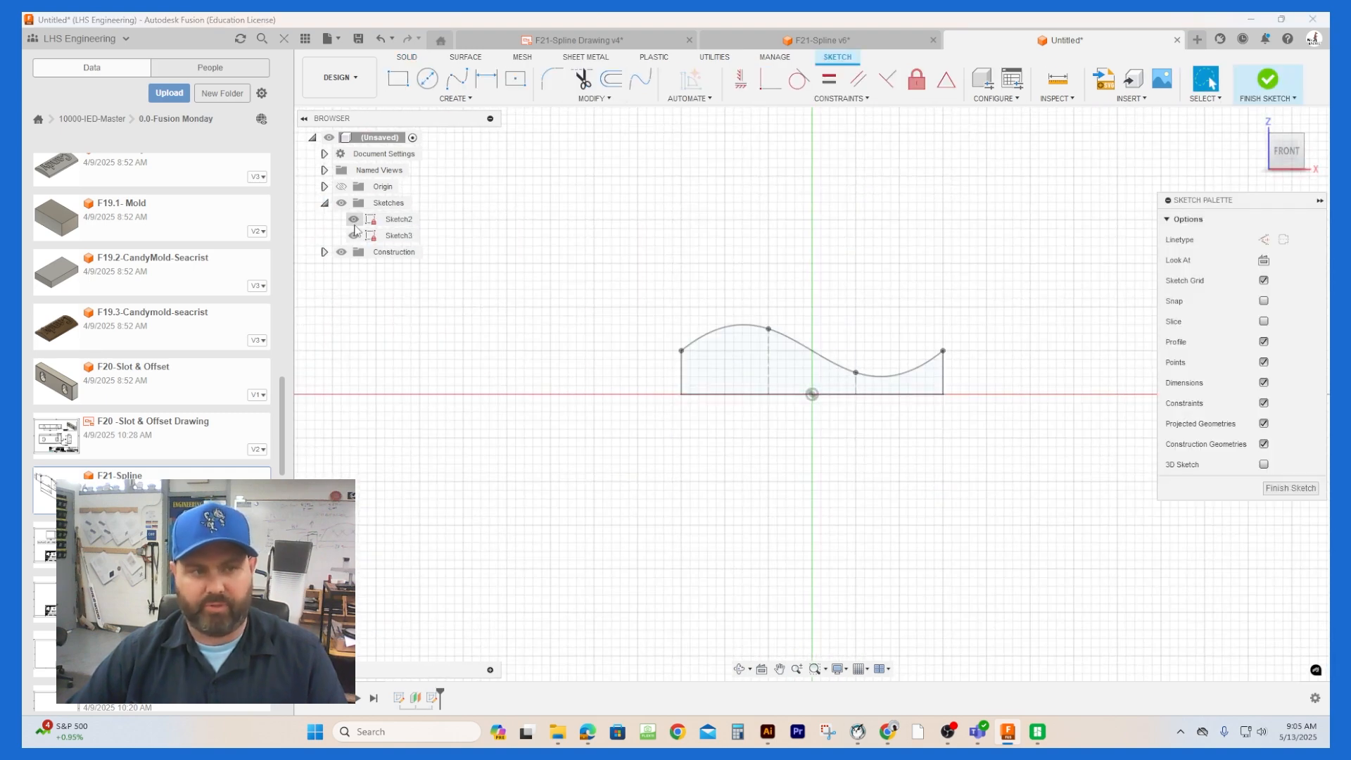
click(353, 219)
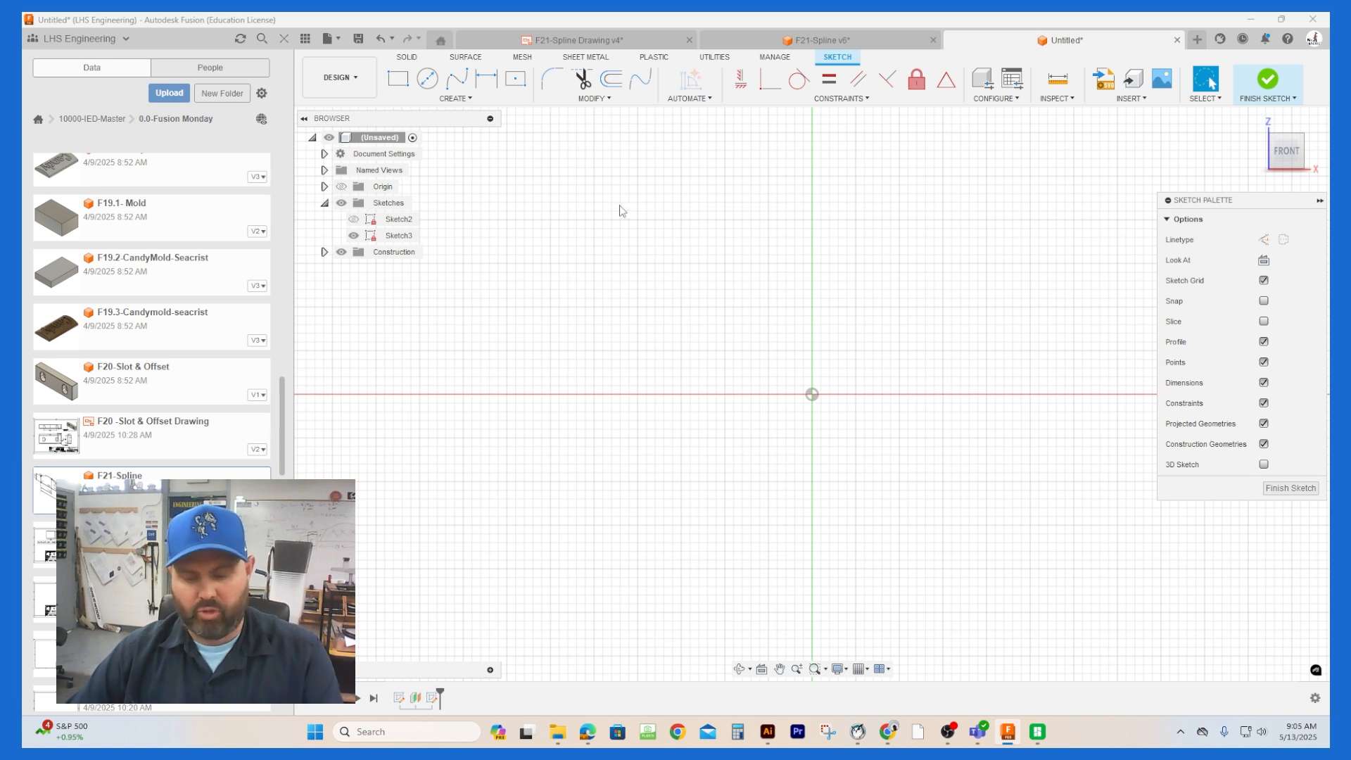
Step: Draw a 3 in horizontal line above the origin
key(l)
click(737, 308)
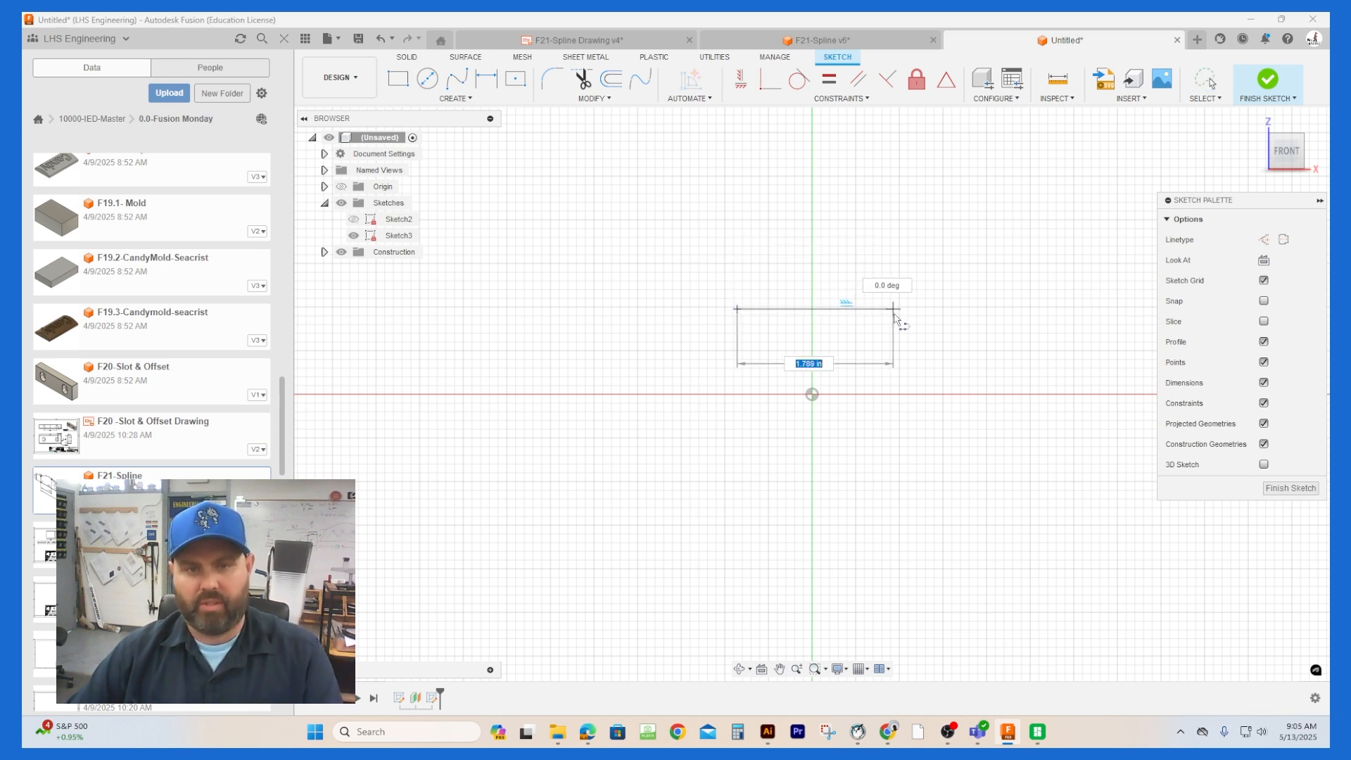
text(3)
key(Return)
key(Escape)
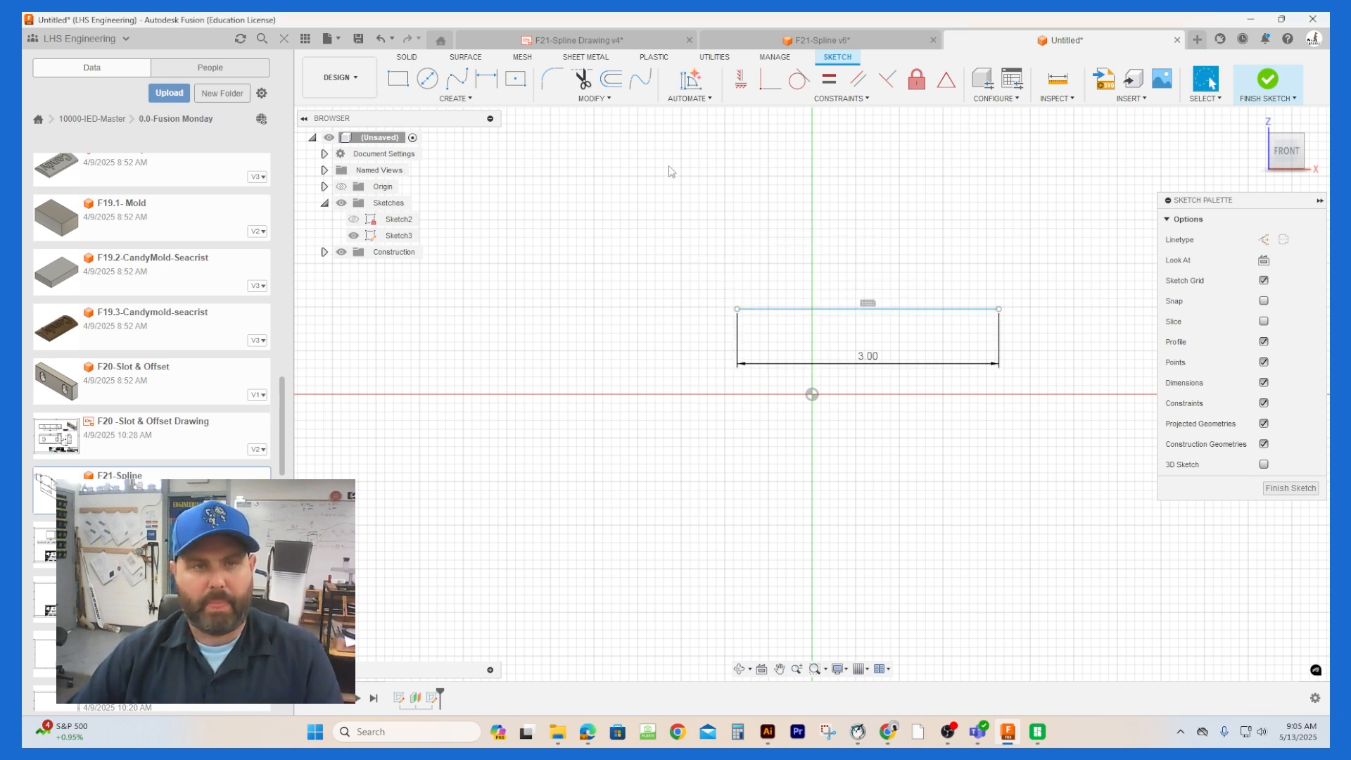
Step: Constrain the horizontal line's midpoint to the sketch origin
click(946, 79)
click(913, 308)
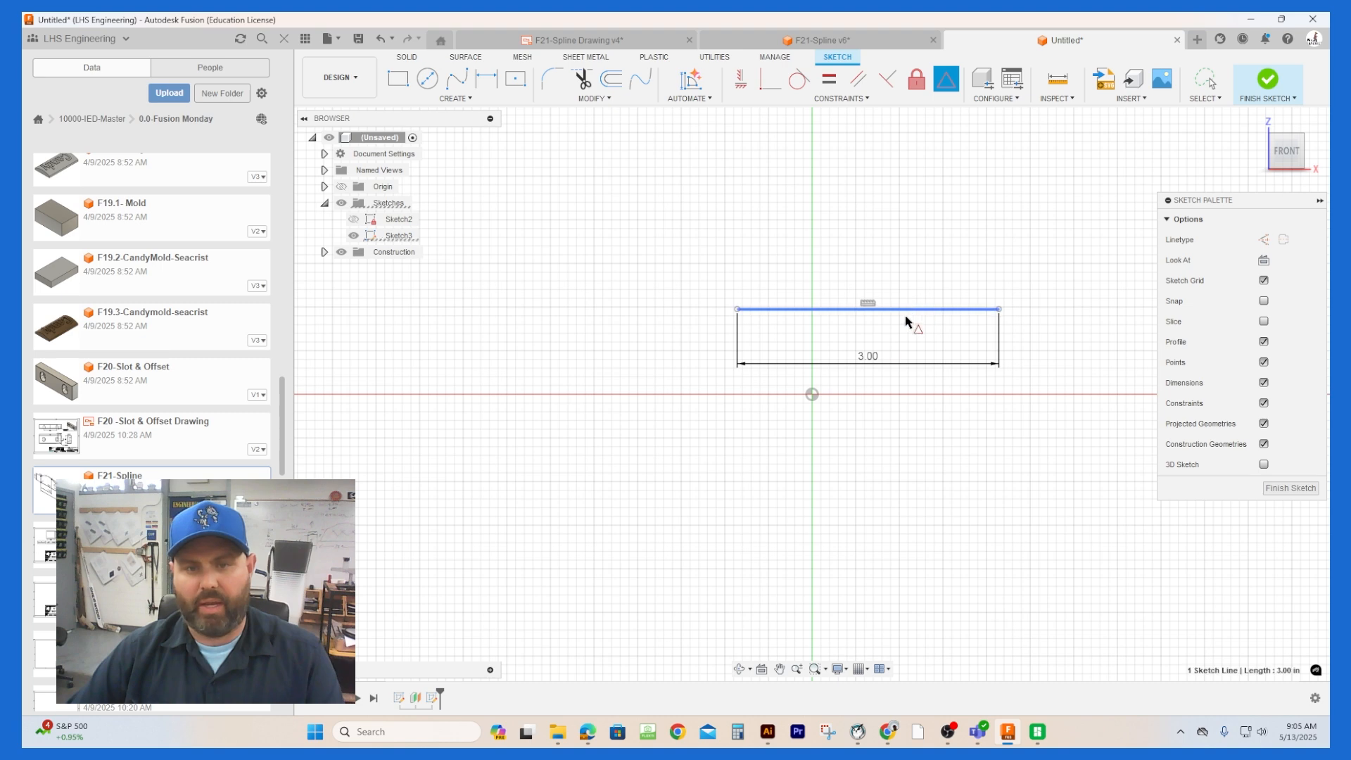
click(812, 394)
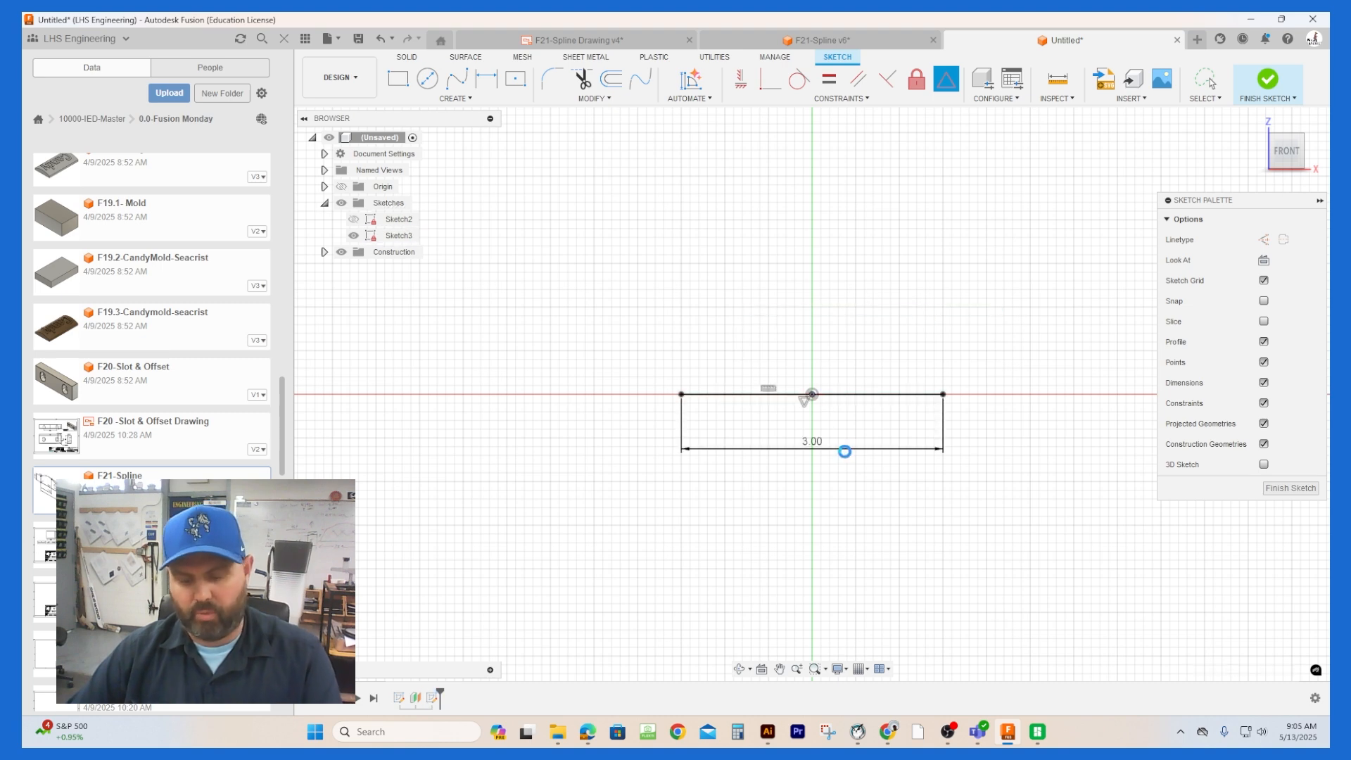
key(Escape)
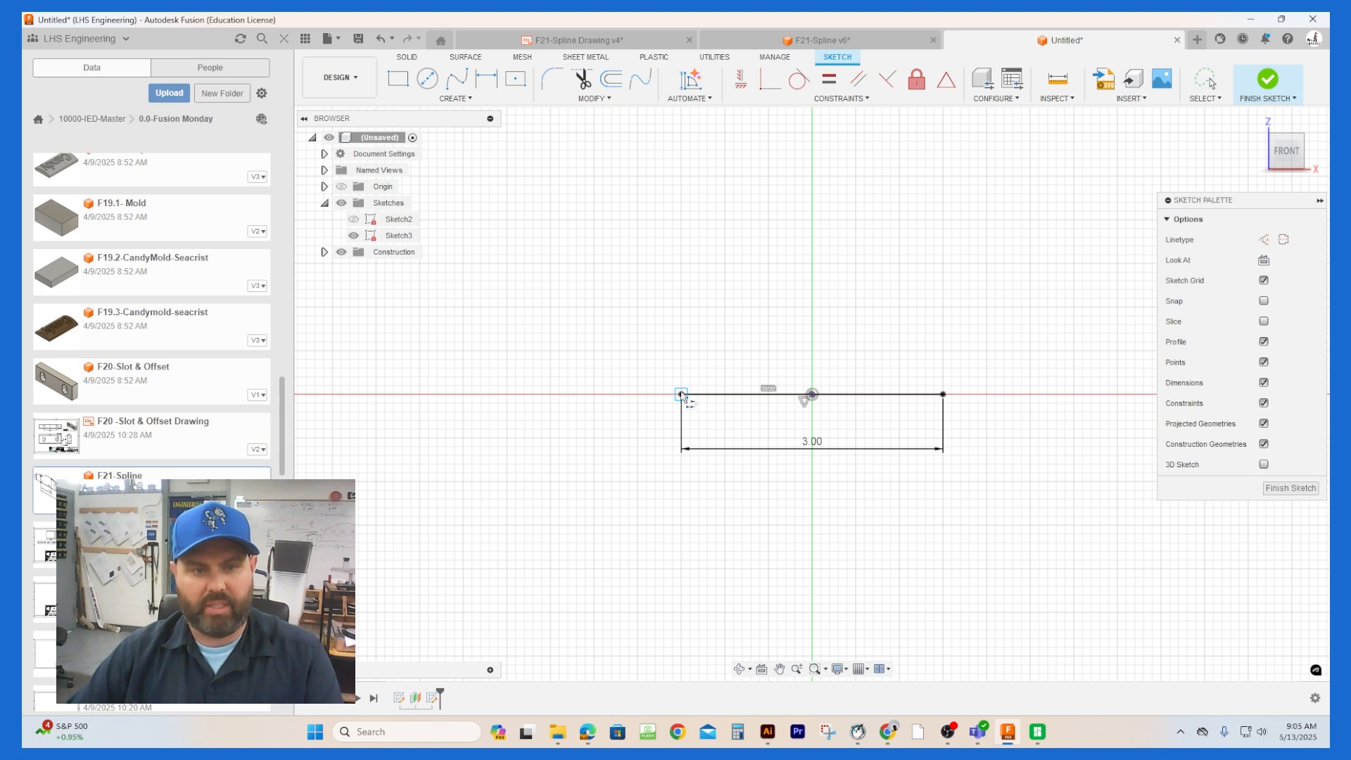
Step: Draw a 0.5 in vertical line upward from the left end of the base line
key(l)
click(681, 393)
text(0.5)
key(Return)
key(Escape)
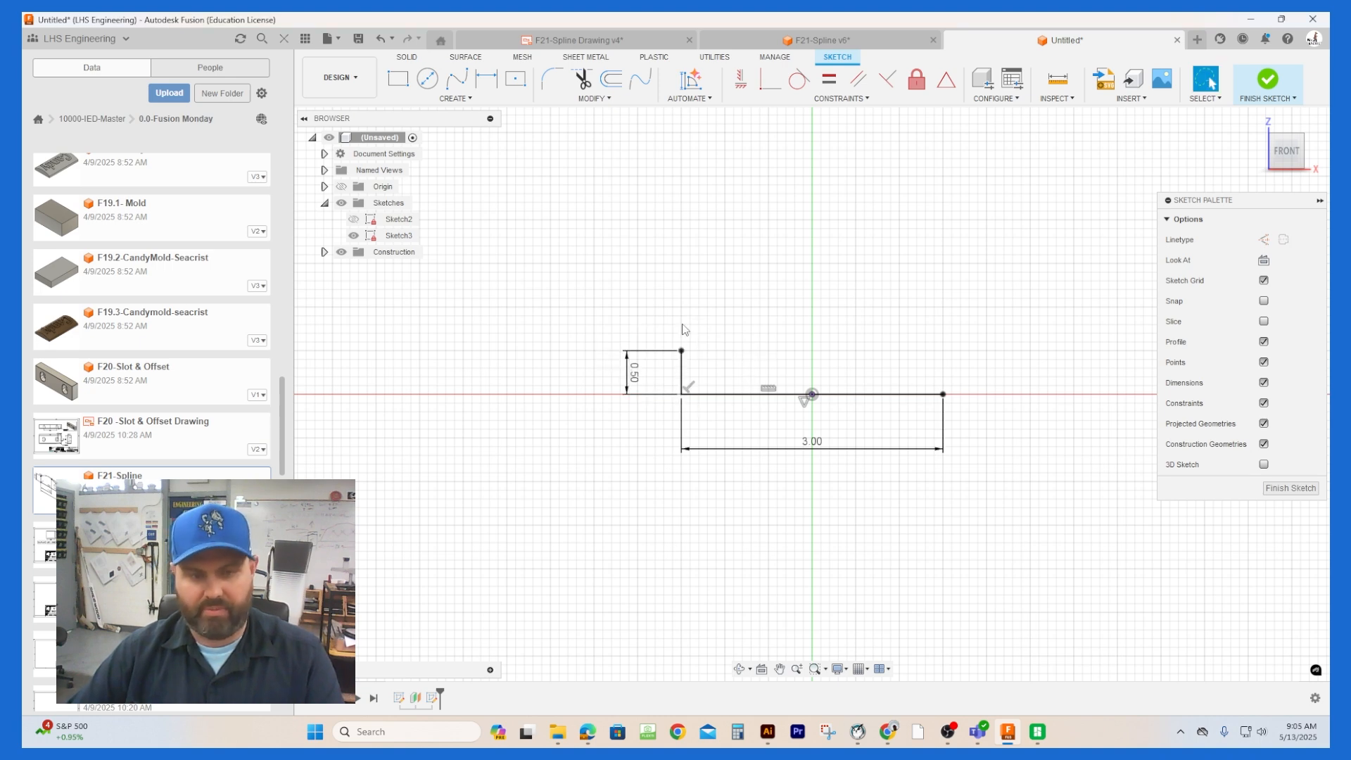
Step: Draw a 0.5 in vertical line upward from the right end of the base line
key(l)
click(943, 394)
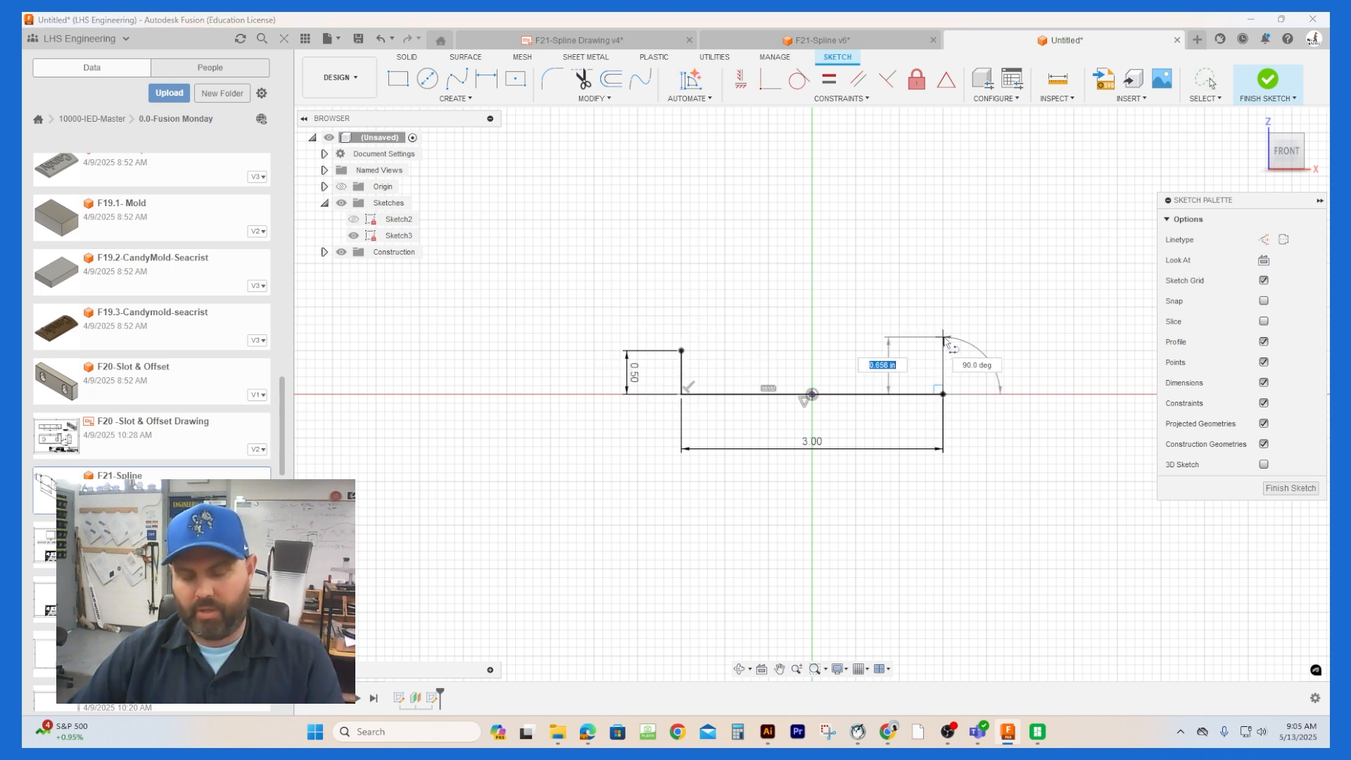
text(0.5)
key(Return)
key(Escape)
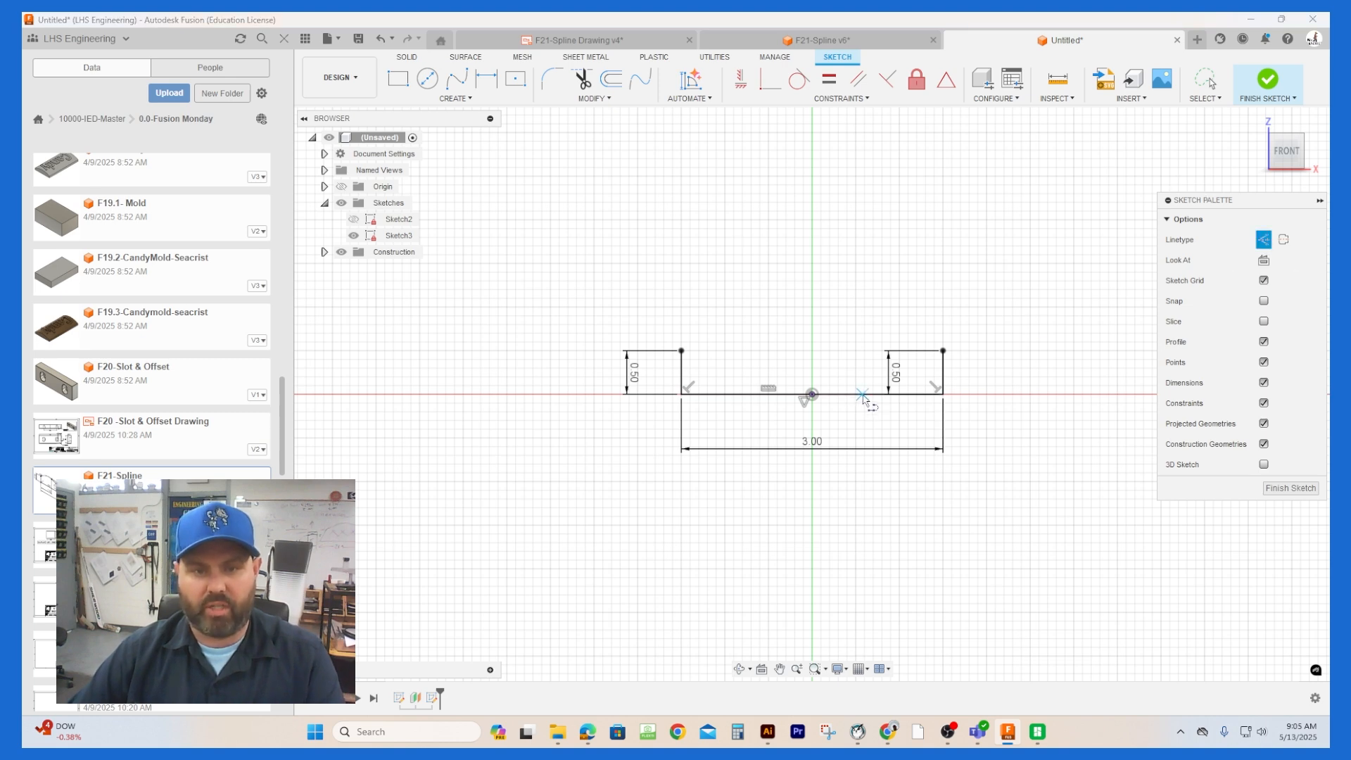
Step: Draw a 0.75 in vertical construction line upward from the base line, between the origin and the right edge
click(862, 394)
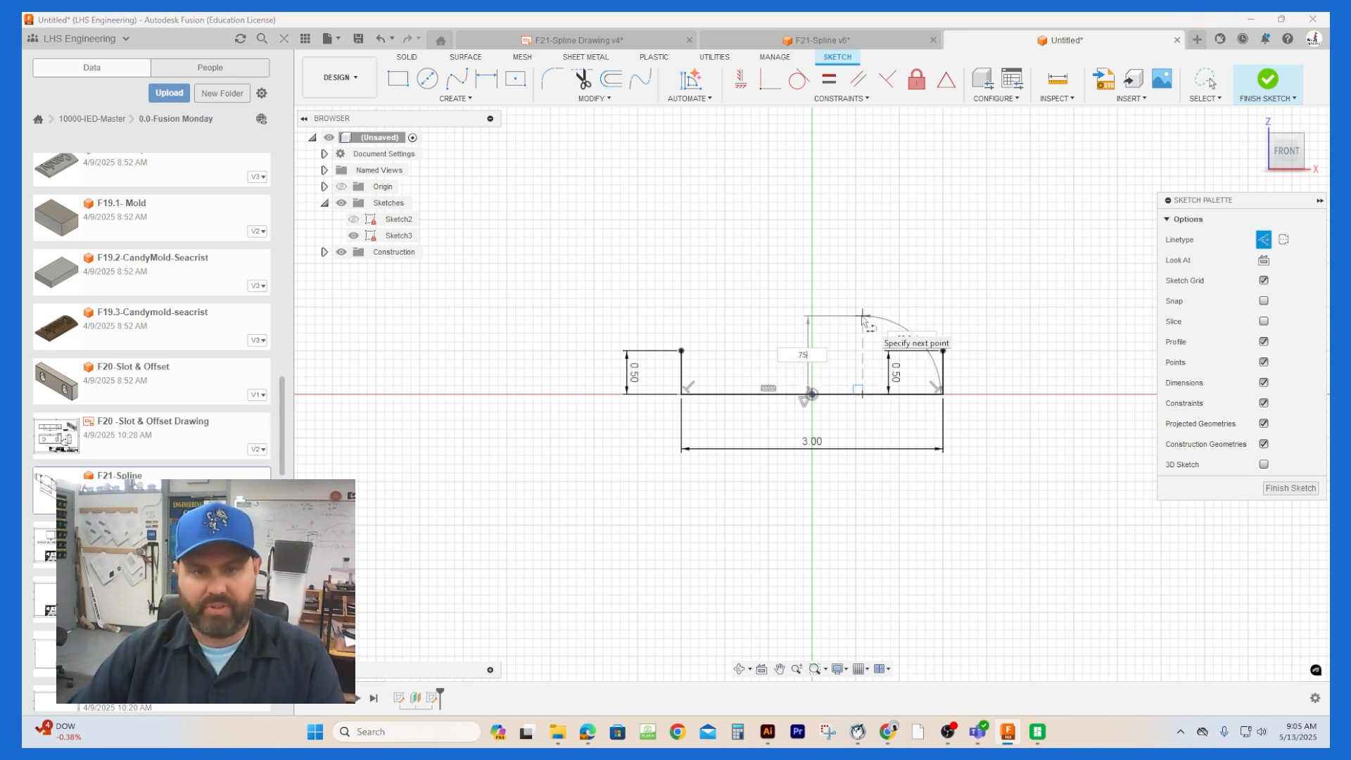
text(.75)
key(Return)
key(Escape)
Step: Draw a 0.25 in vertical construction line upward from the base line, between the left edge and the origin
key(l)
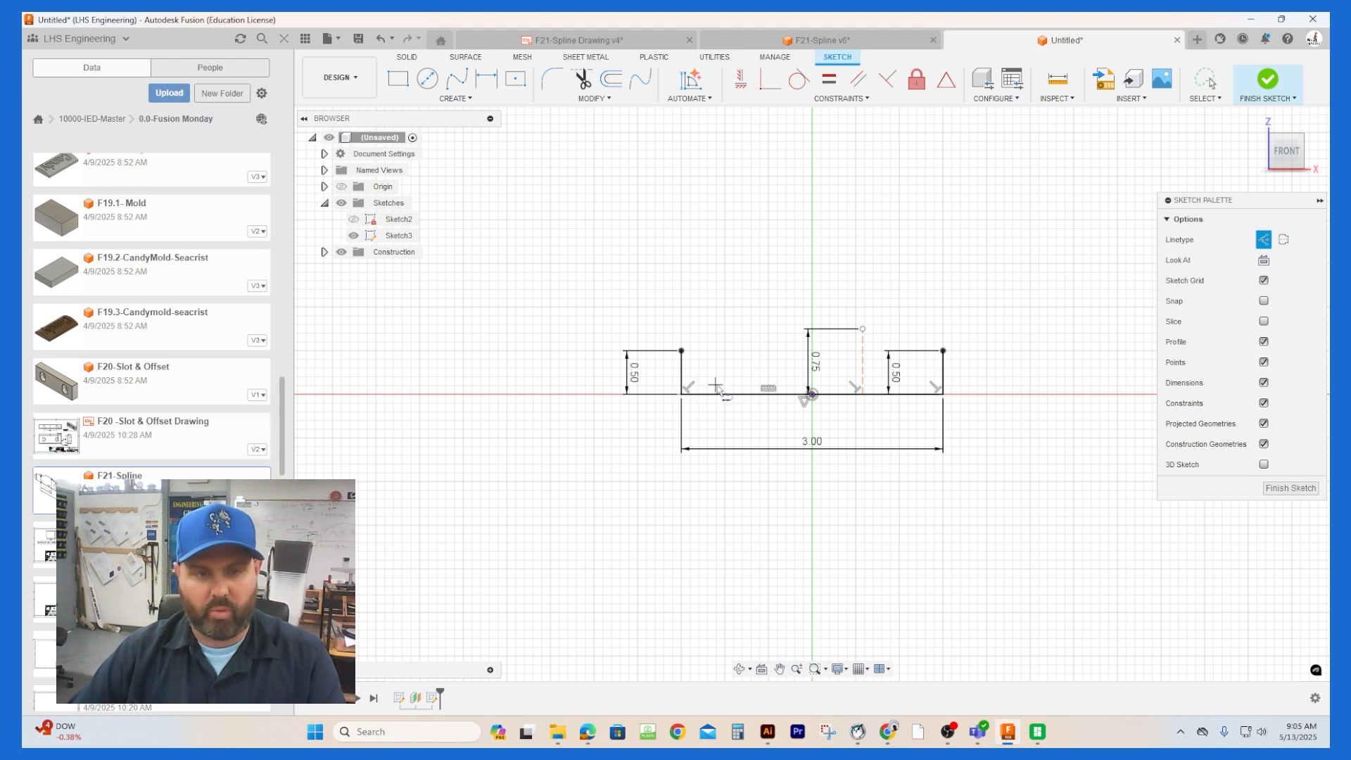
click(745, 394)
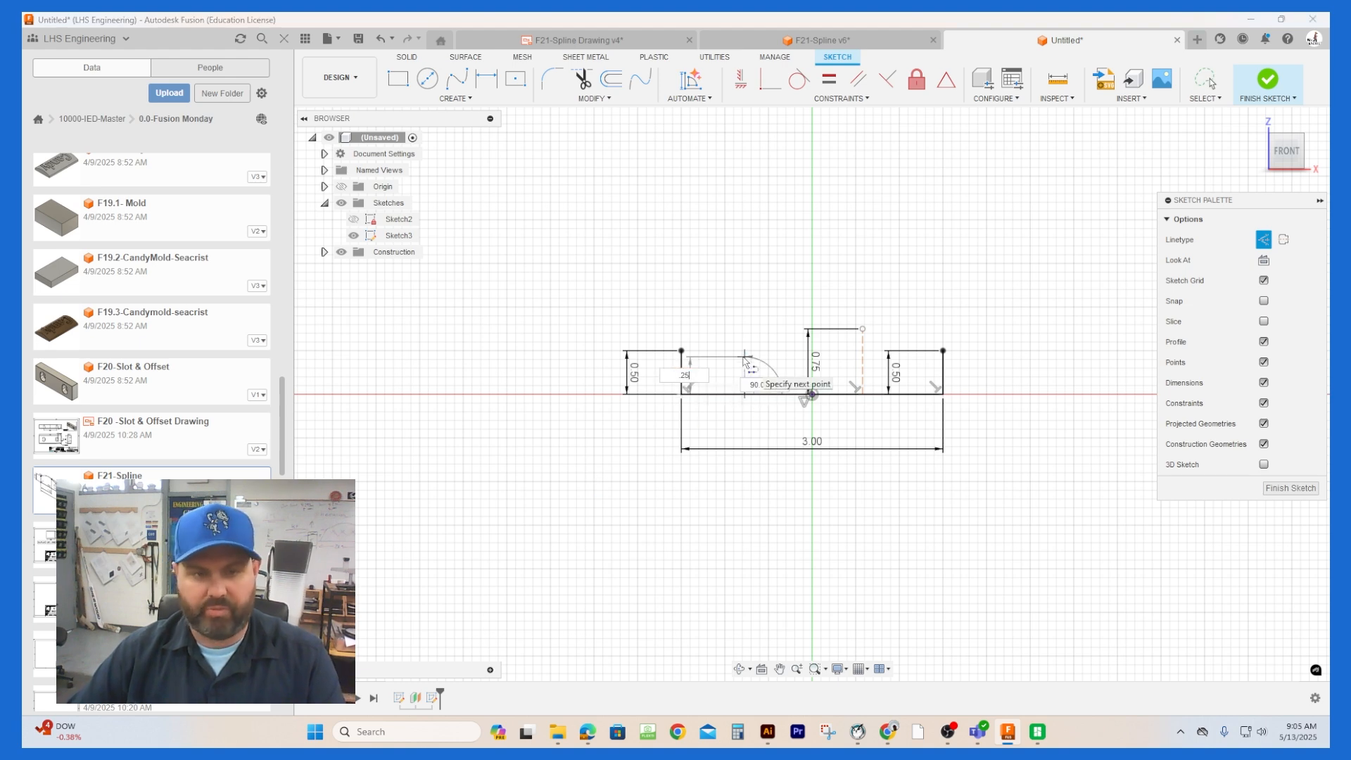
text(.25)
key(Return)
key(Escape)
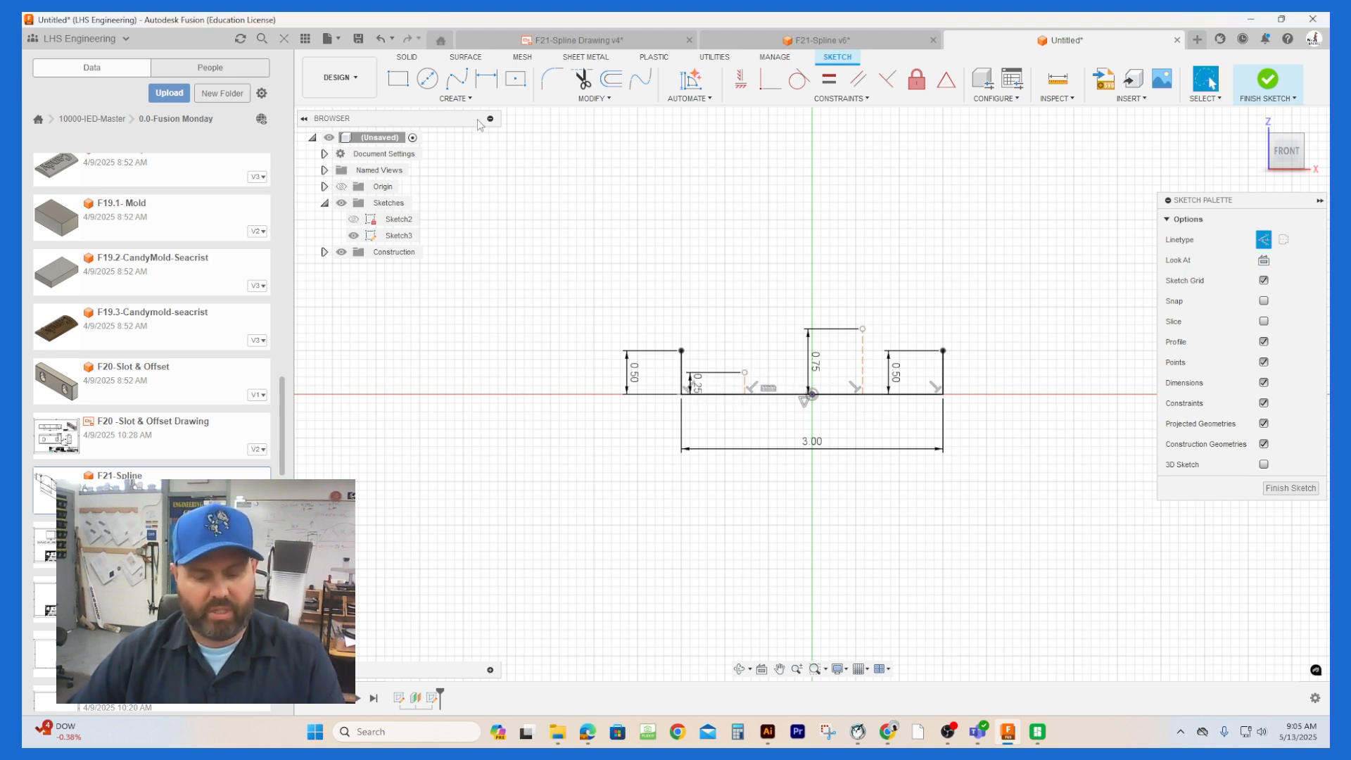
Step: Dimension the distance from the left vertical edge to the 0.25 in construction line as 1 in
key(d)
click(681, 369)
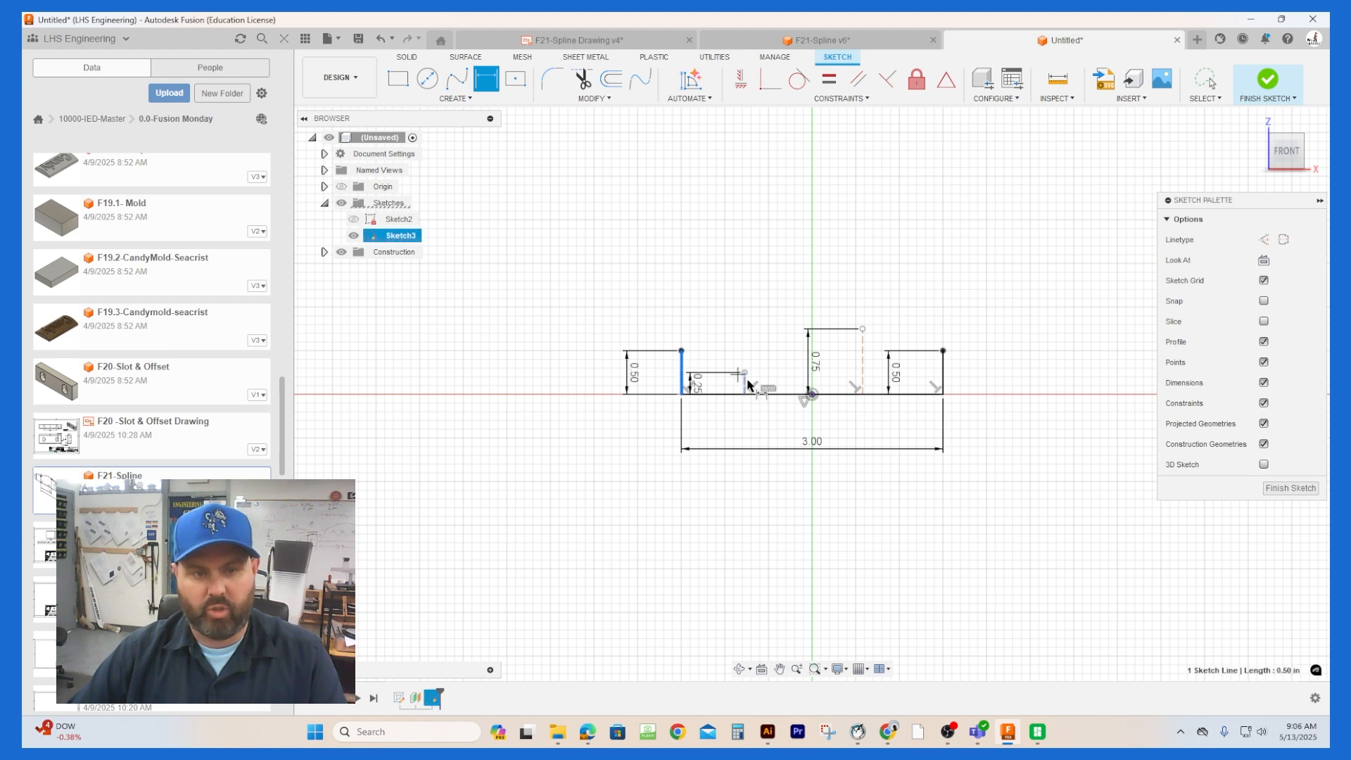
click(744, 384)
click(726, 414)
text(1)
key(Return)
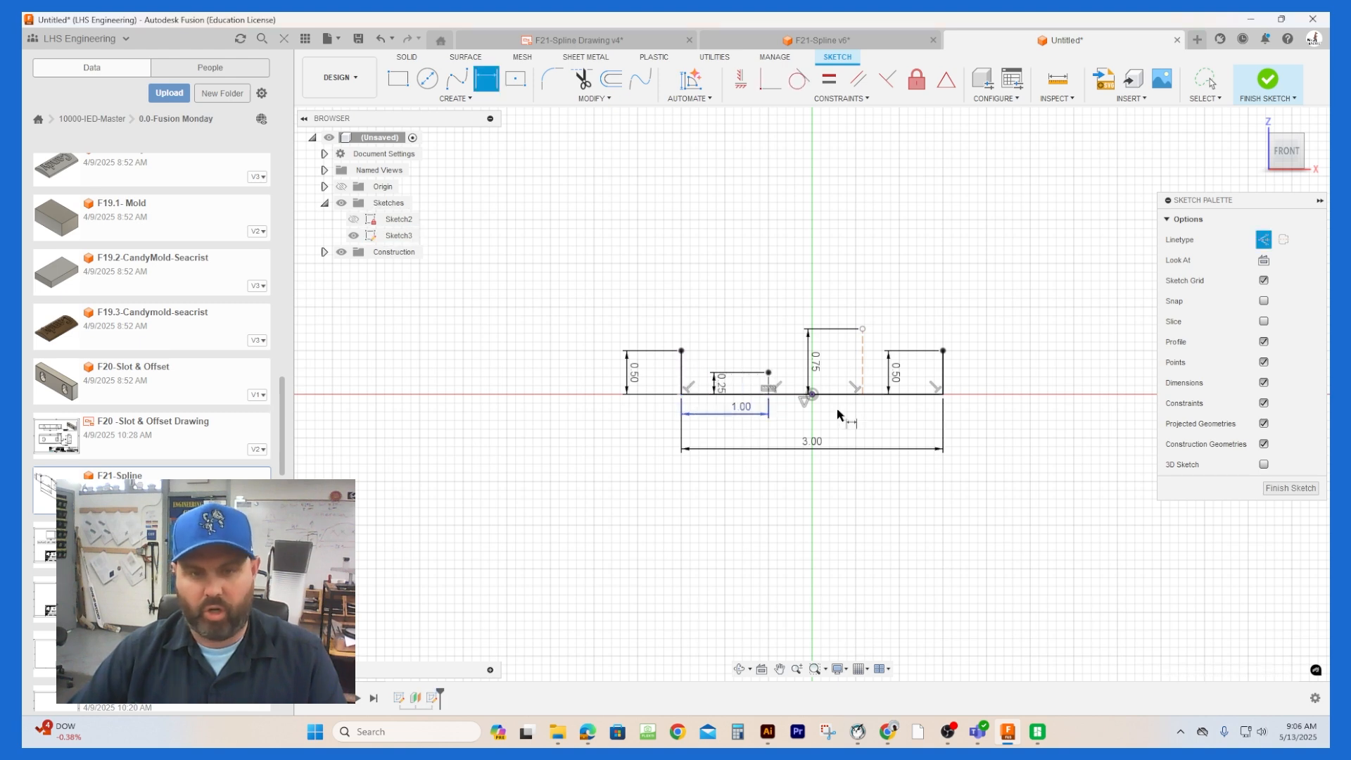
Step: Dimension the distance from the 0.75 in construction line to the right vertical edge as 1 in
click(862, 380)
click(942, 380)
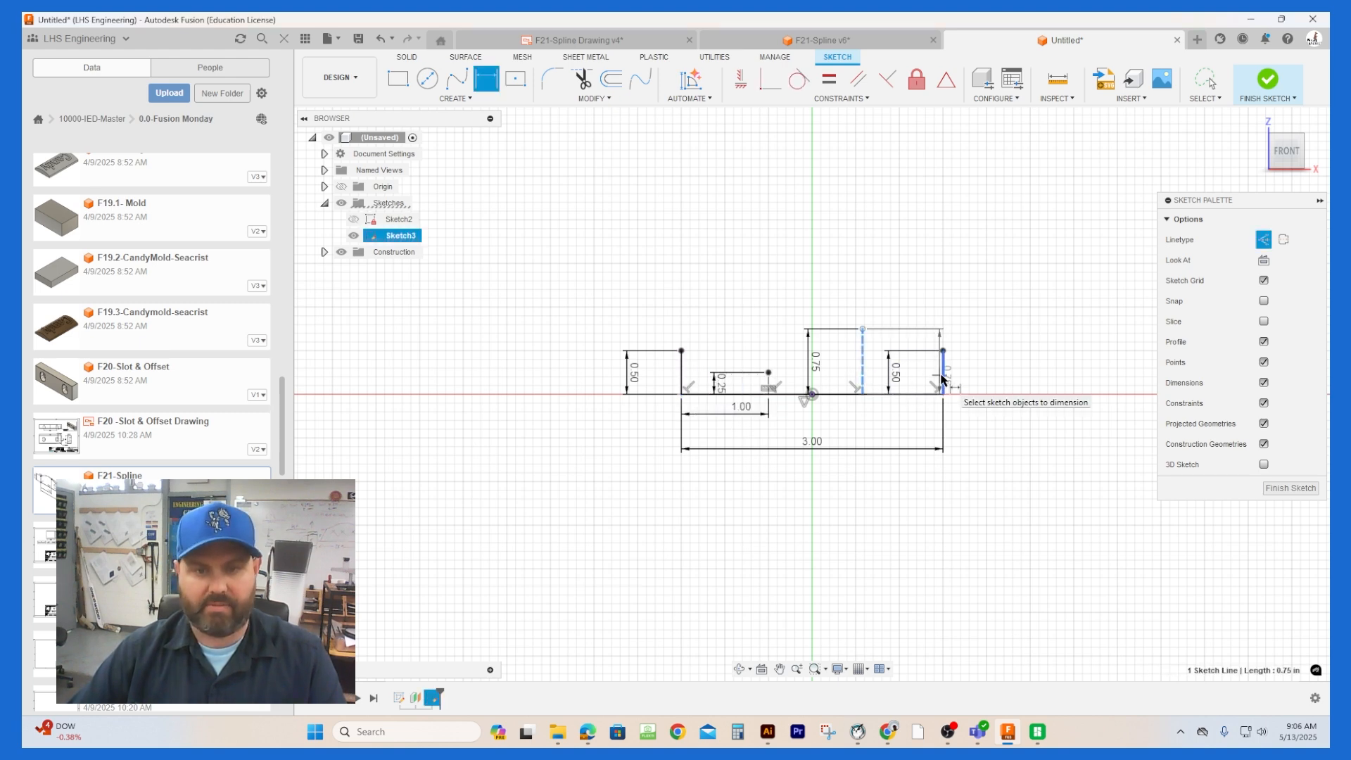
click(896, 415)
text(1)
key(Return)
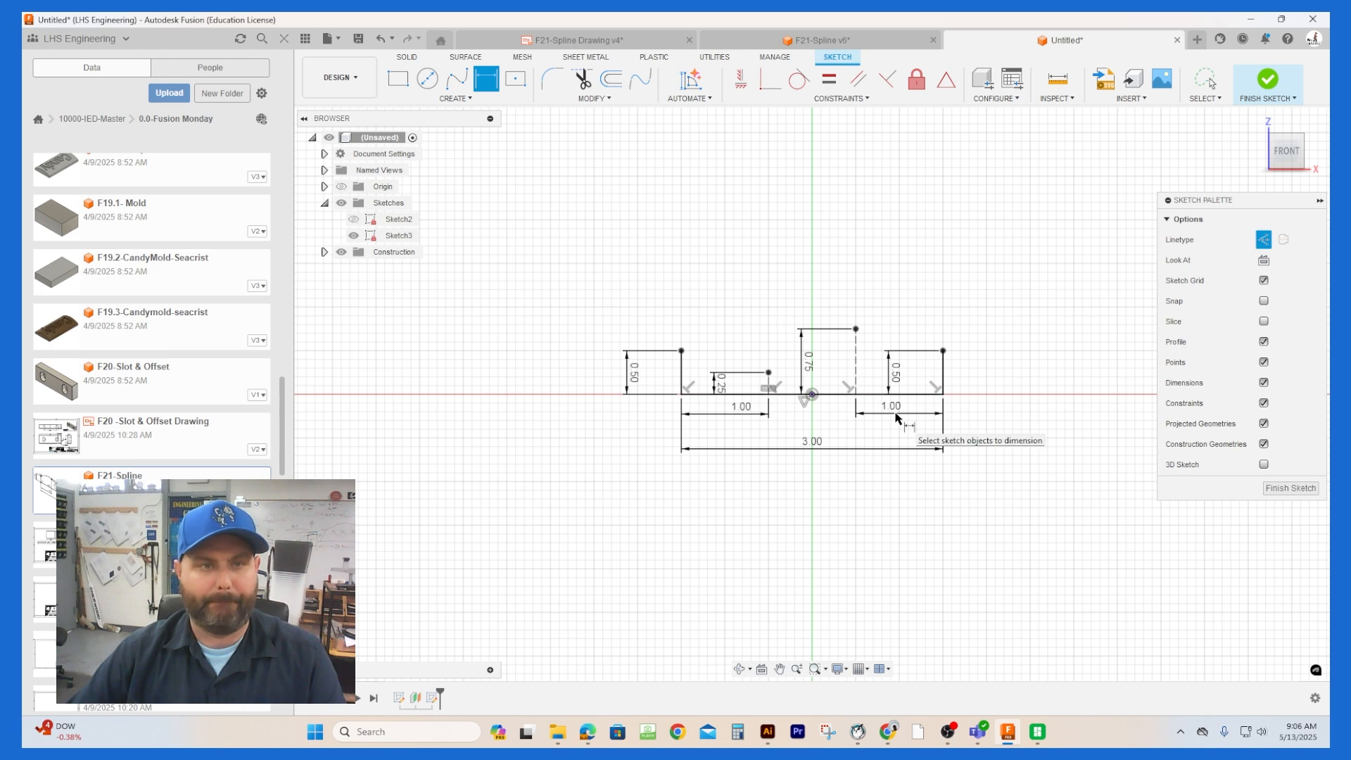
Step: Draw a fit point spline from the left edge's upper endpoint through both construction line tops to the right edge's upper endpoint
click(457, 80)
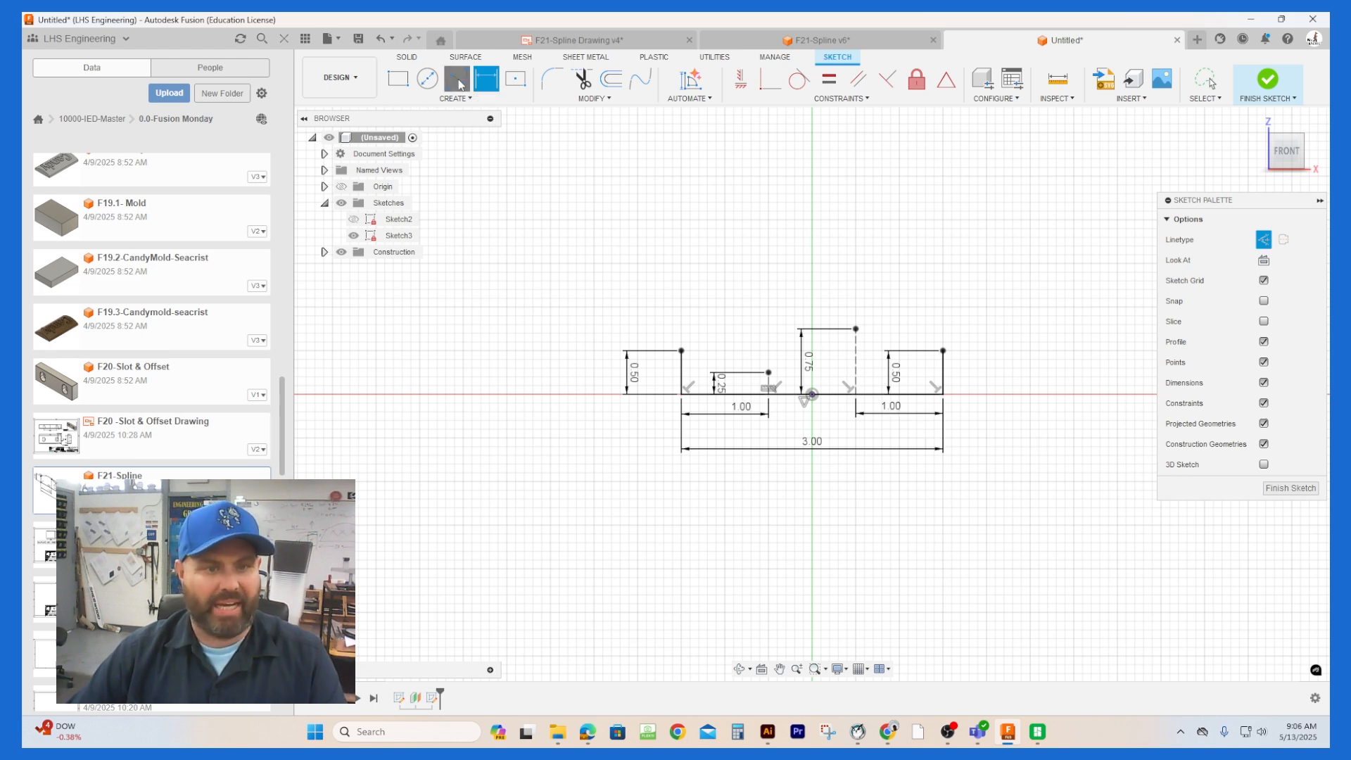
click(681, 349)
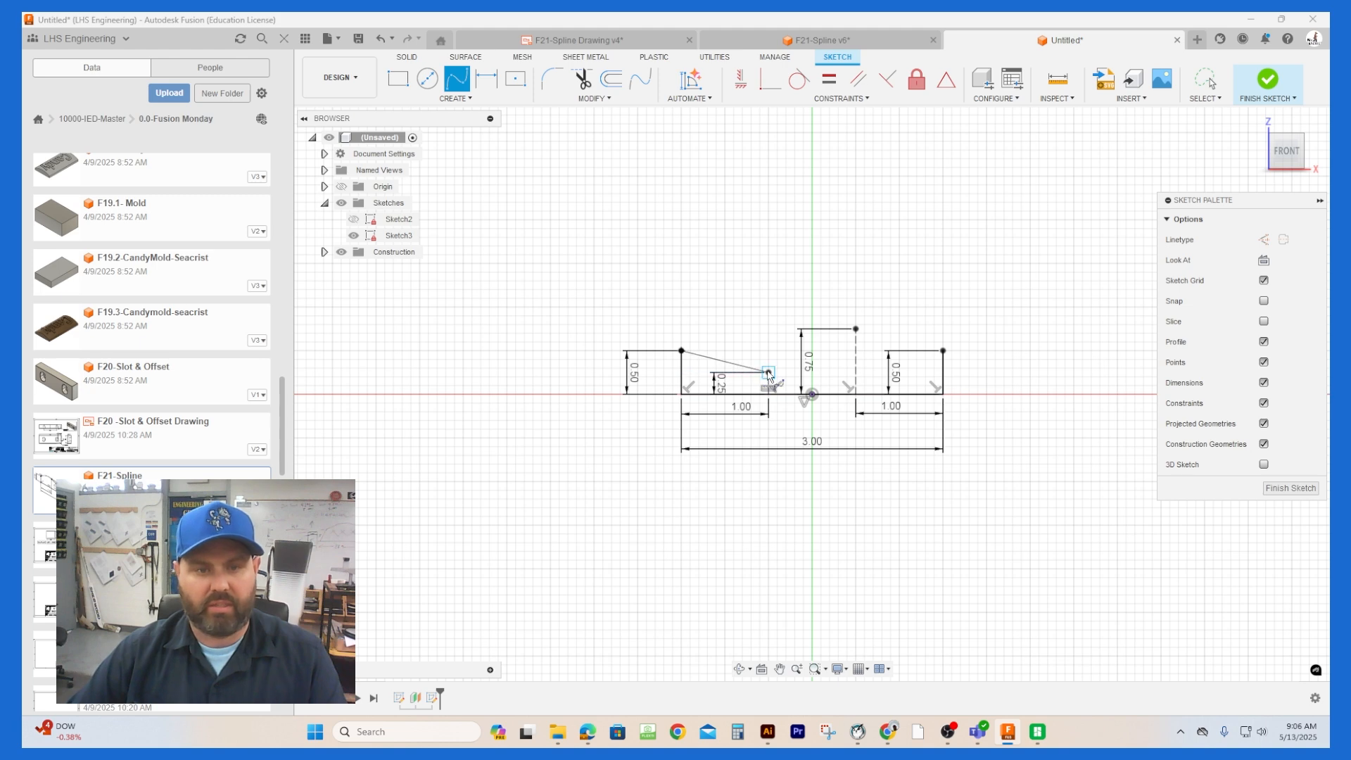
click(768, 372)
click(856, 329)
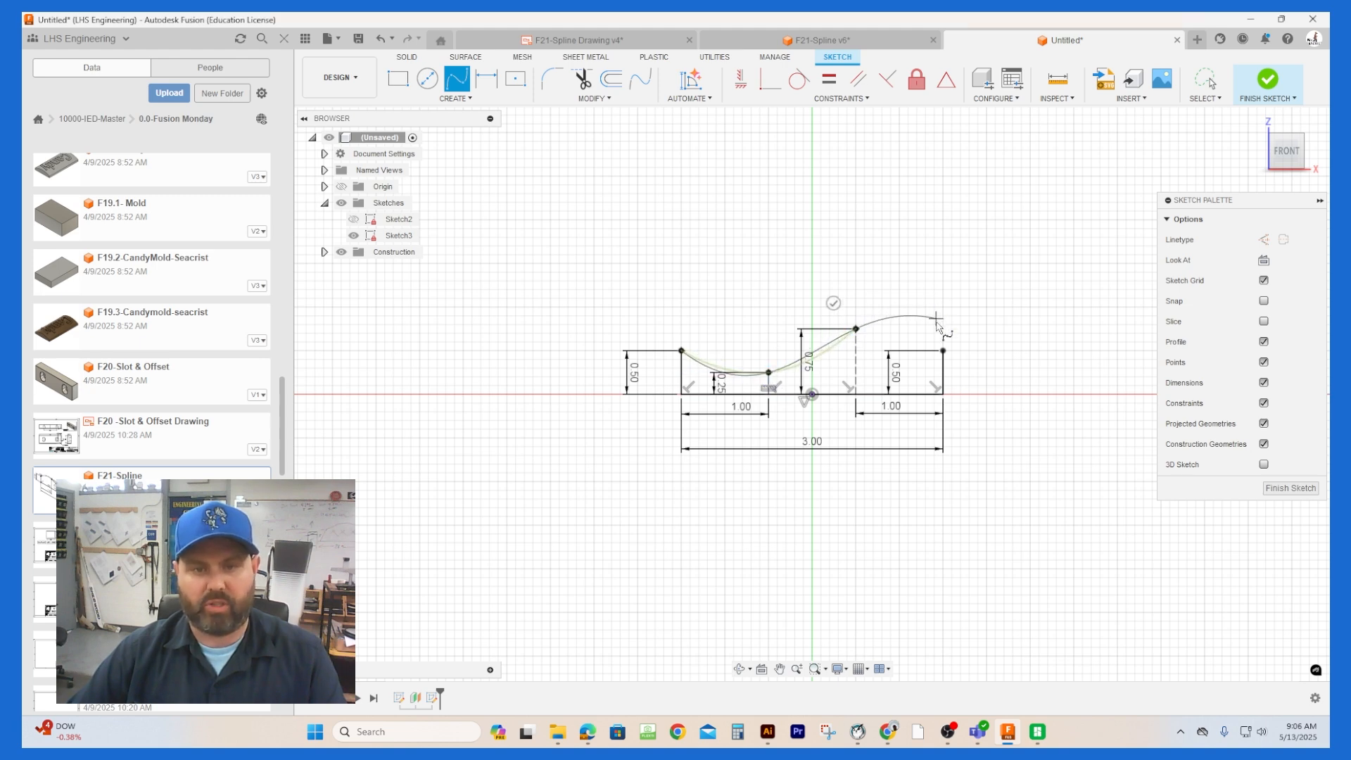
click(943, 349)
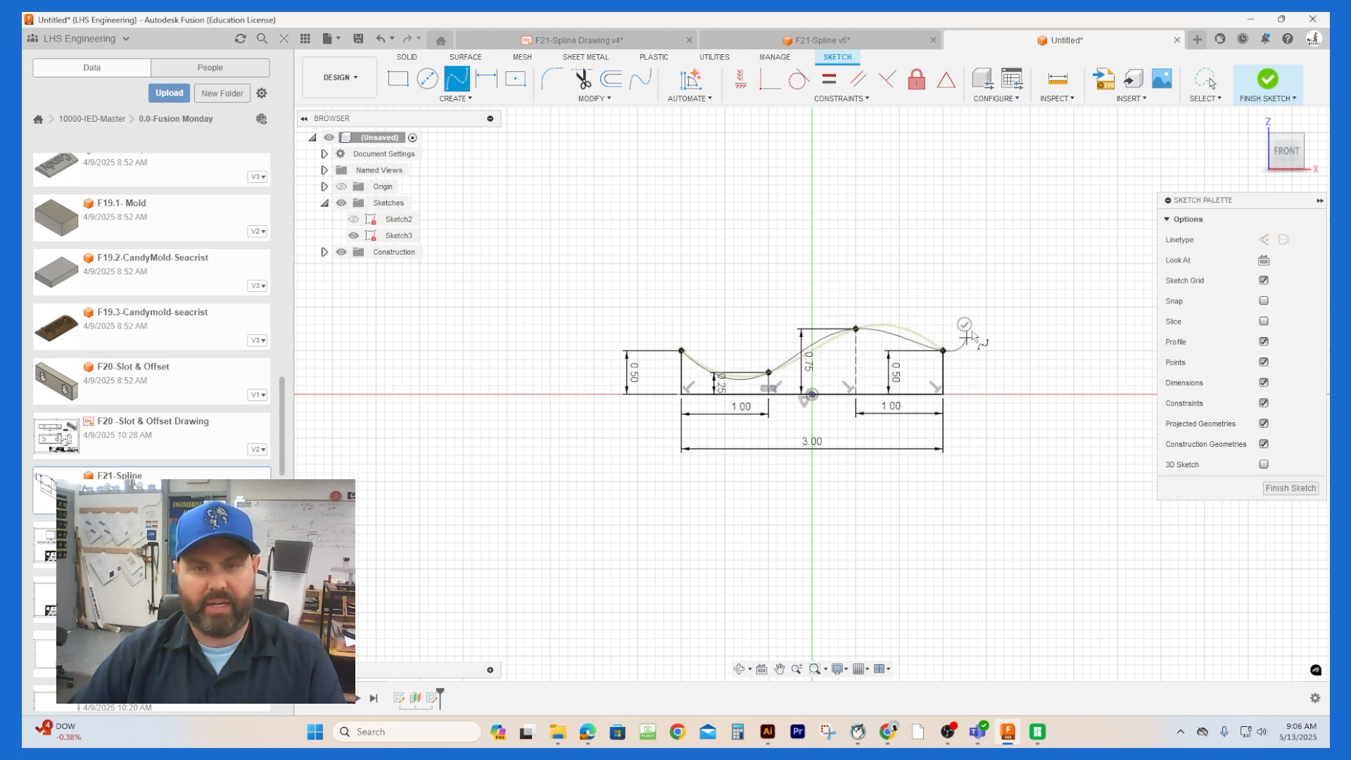
click(965, 324)
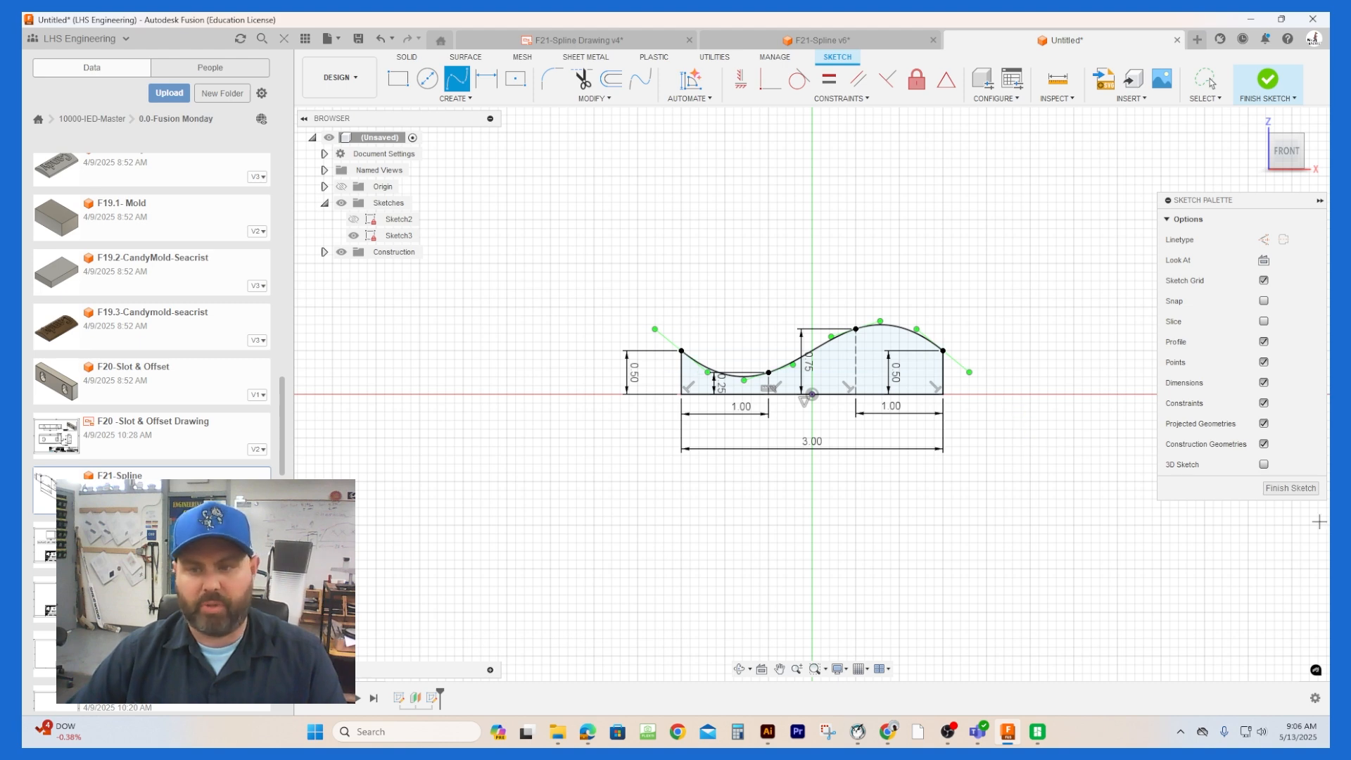
Step: Show the first profile's sketch again and finish the current sketch
click(353, 219)
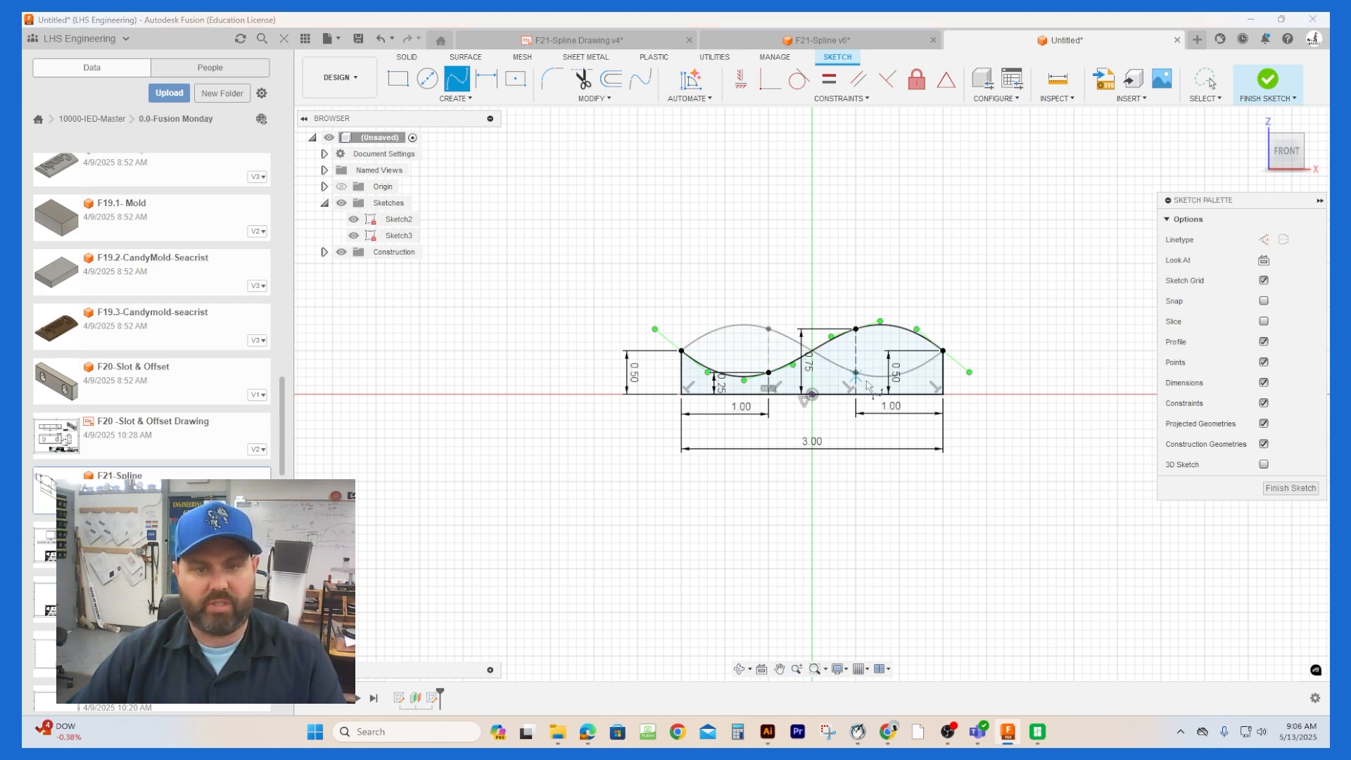
click(1290, 488)
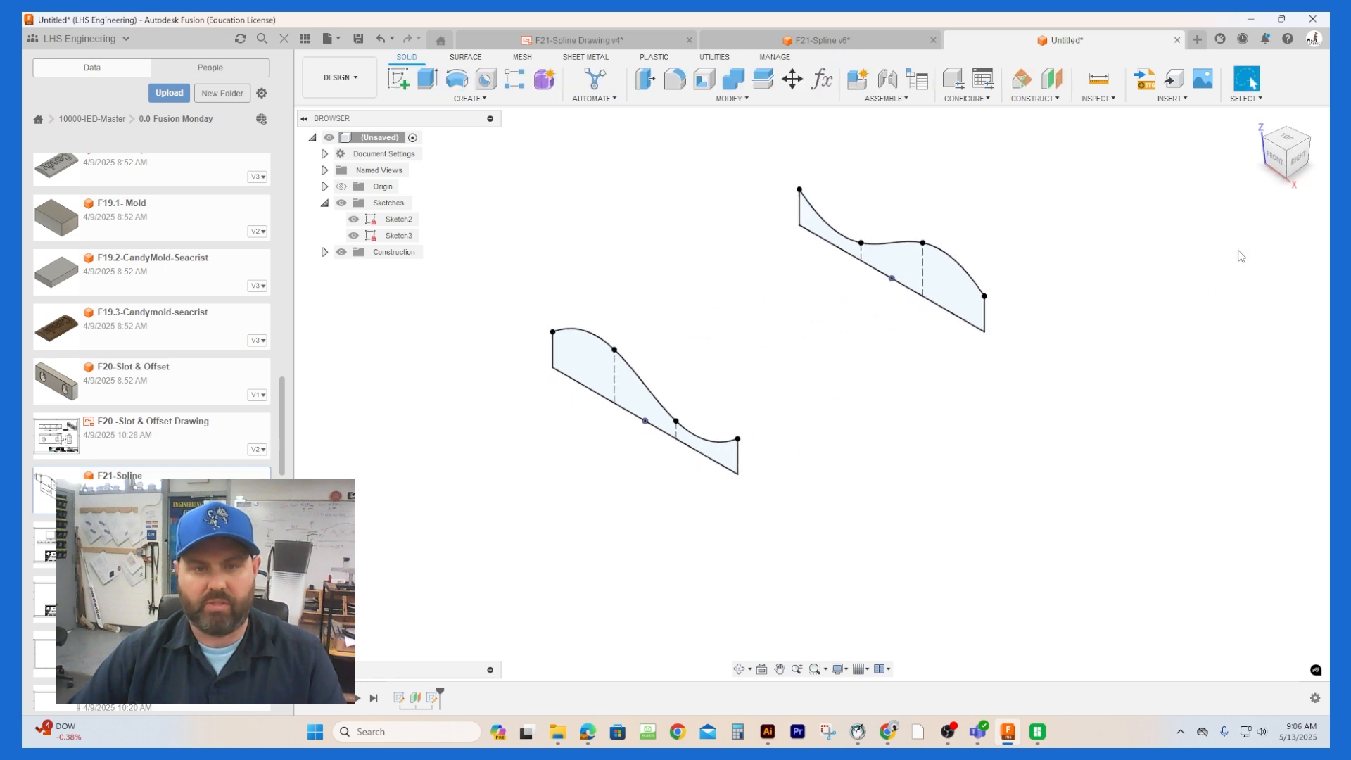
Step: Loft a new body between the front spline profile and the mirrored-shape profile on the offset plane
click(470, 98)
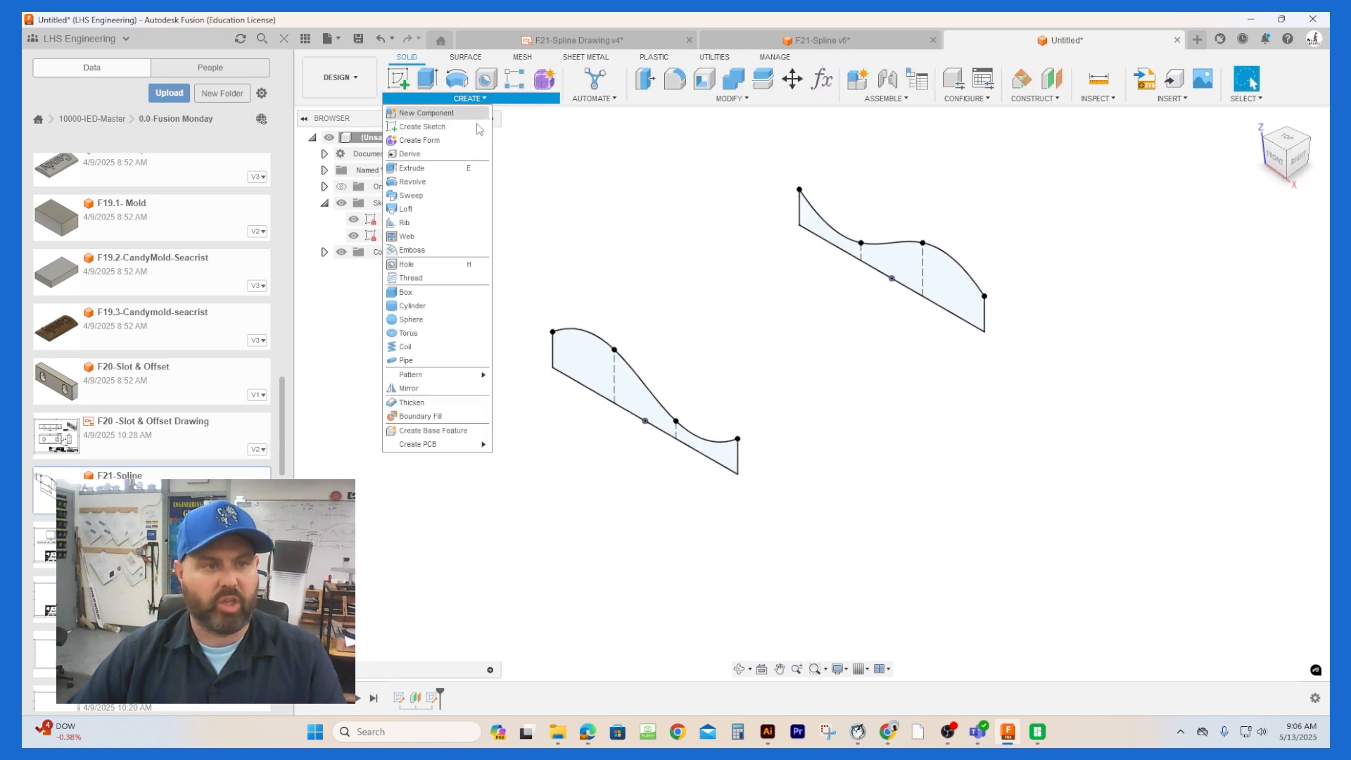
click(465, 211)
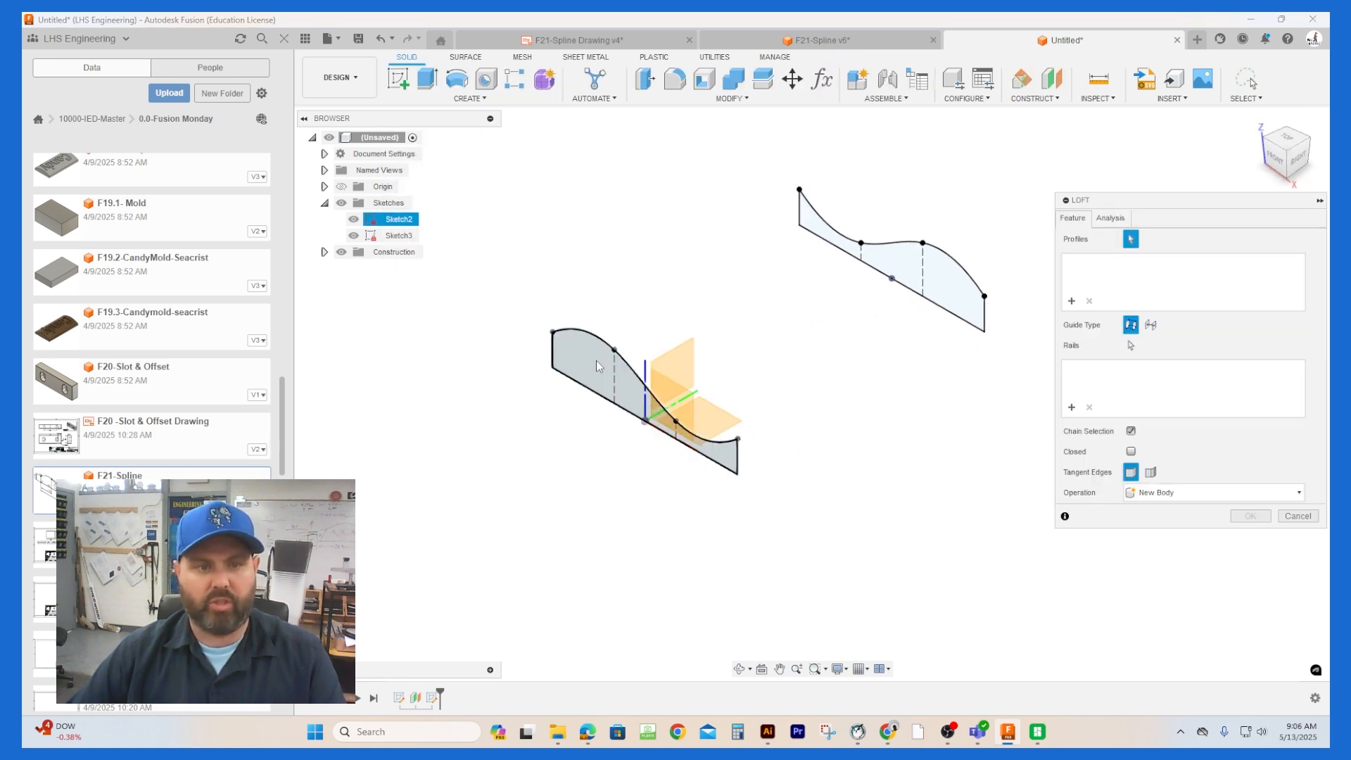
click(934, 280)
click(934, 281)
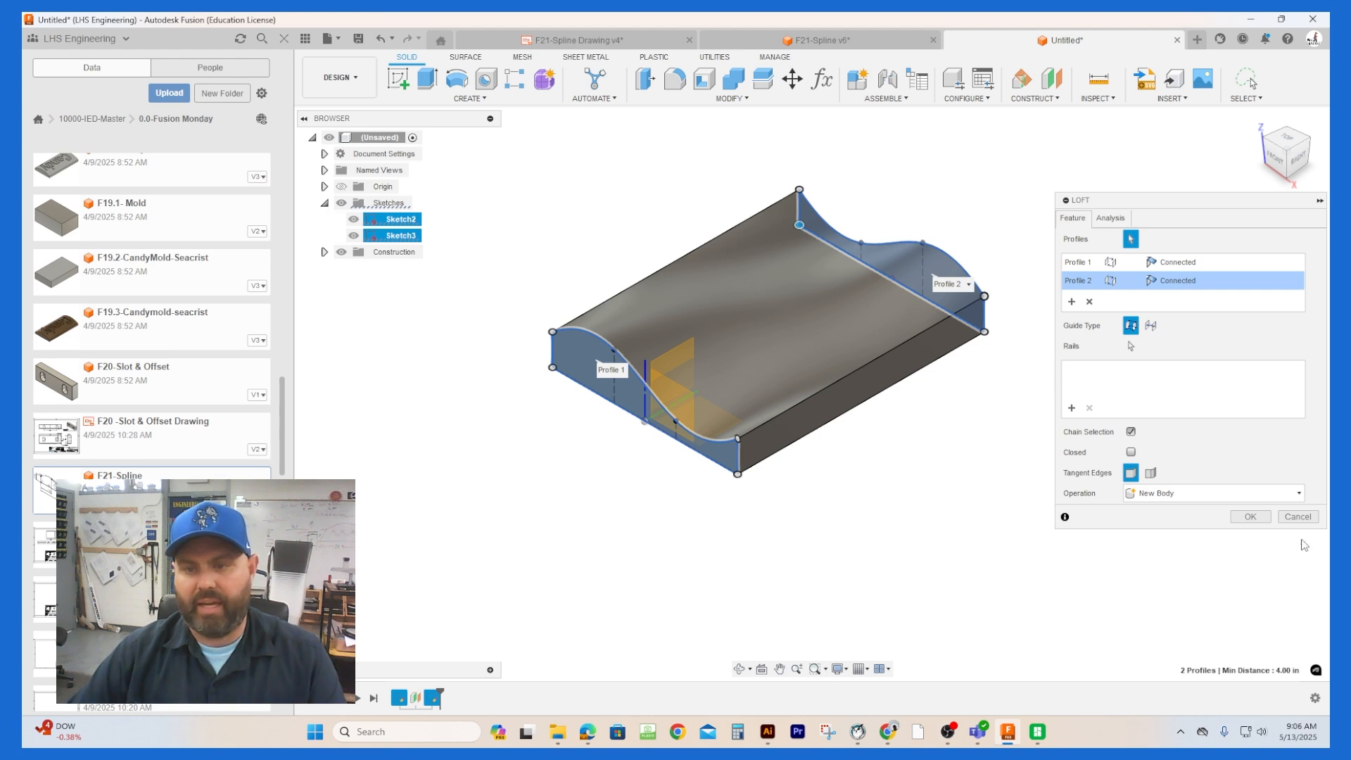
click(1250, 516)
mouse_move(1295, 173)
mouse_down()
mouse_move(1244, 141)
mouse_move(1156, 158)
mouse_move(1213, 142)
mouse_move(1292, 176)
mouse_up()
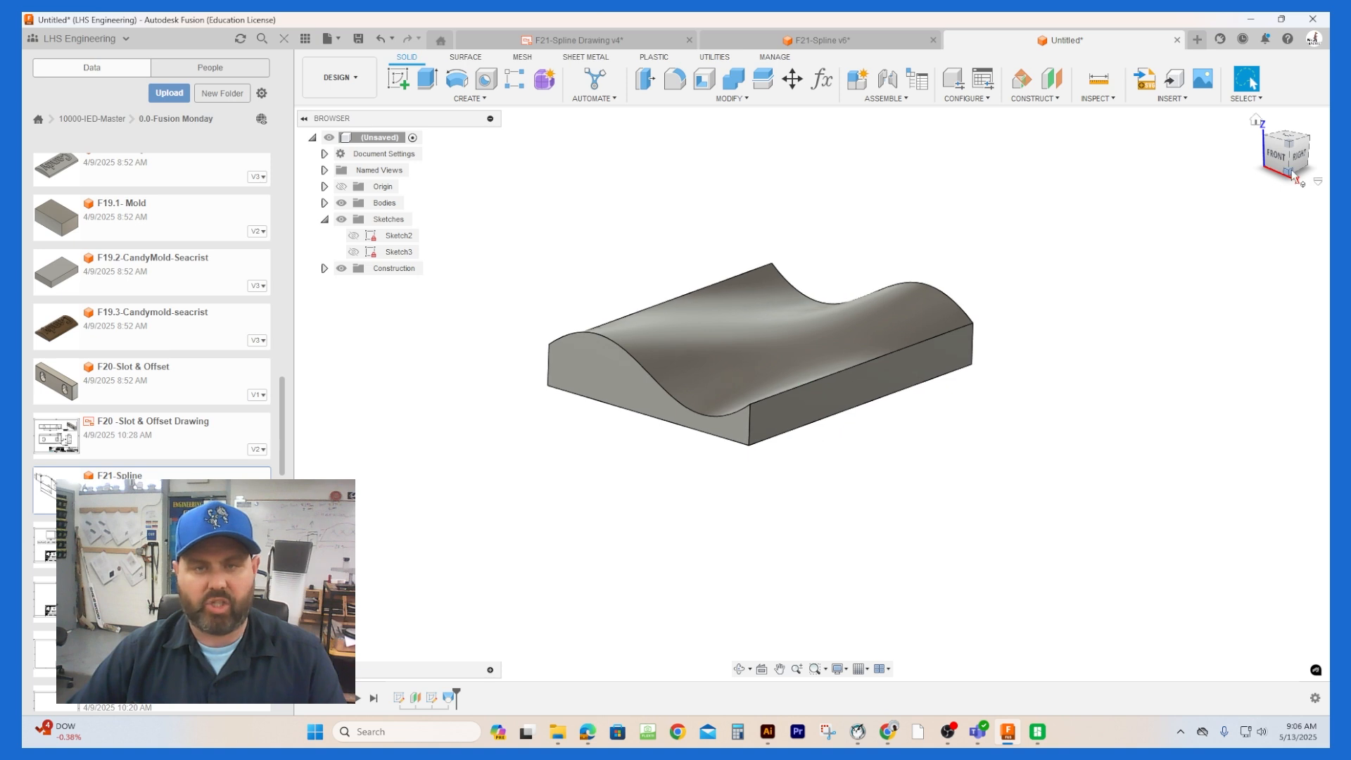